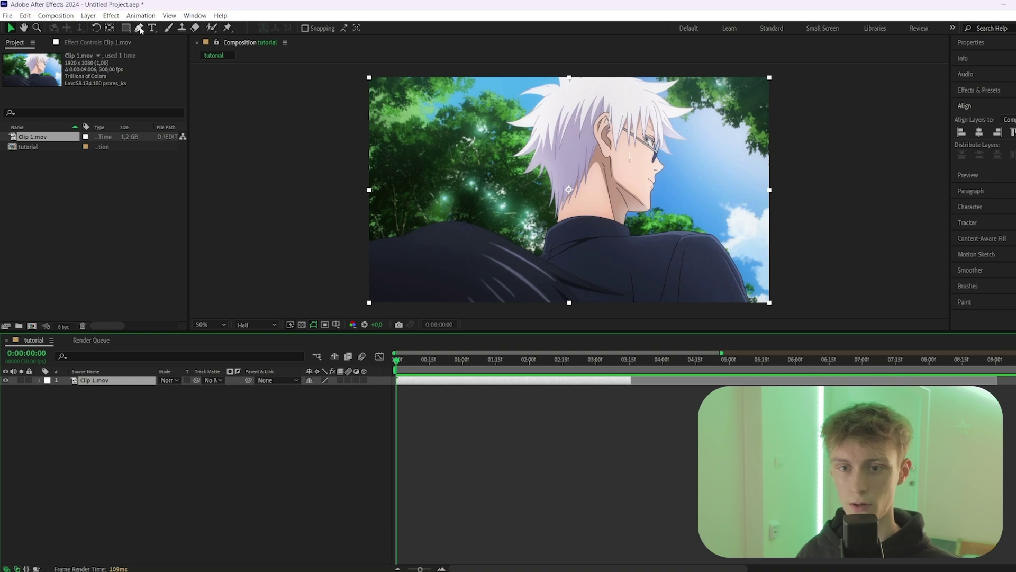
Step: Add a text layer reading "FOARIX" over the clip in the tutorial composition
{"action": "left_click", "coordinate": [152, 28]}
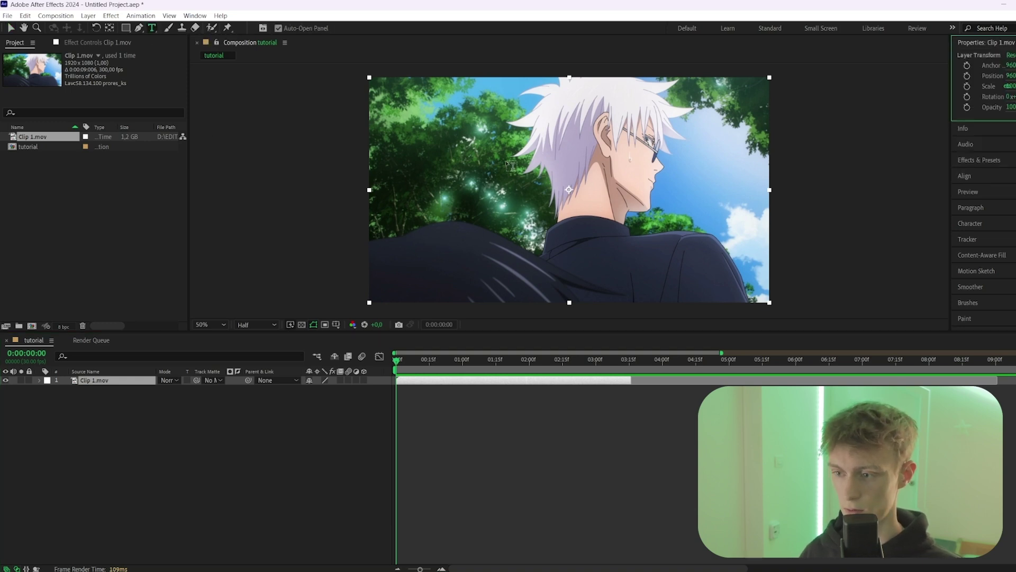
{"action": "left_click", "coordinate": [500, 183]}
{"action": "type", "text": "FOARIX"}
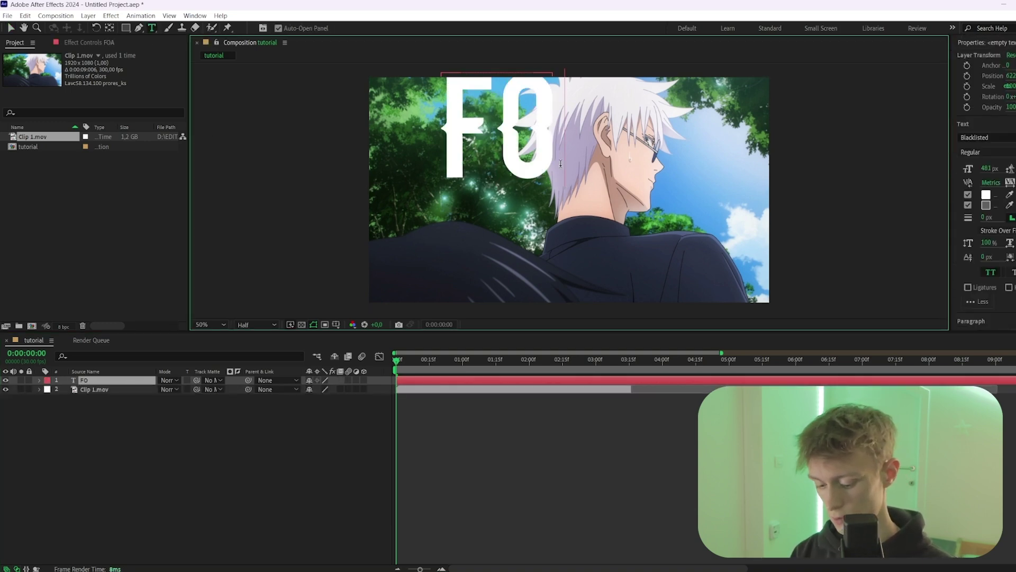
{"action": "left_click", "coordinate": [11, 27]}
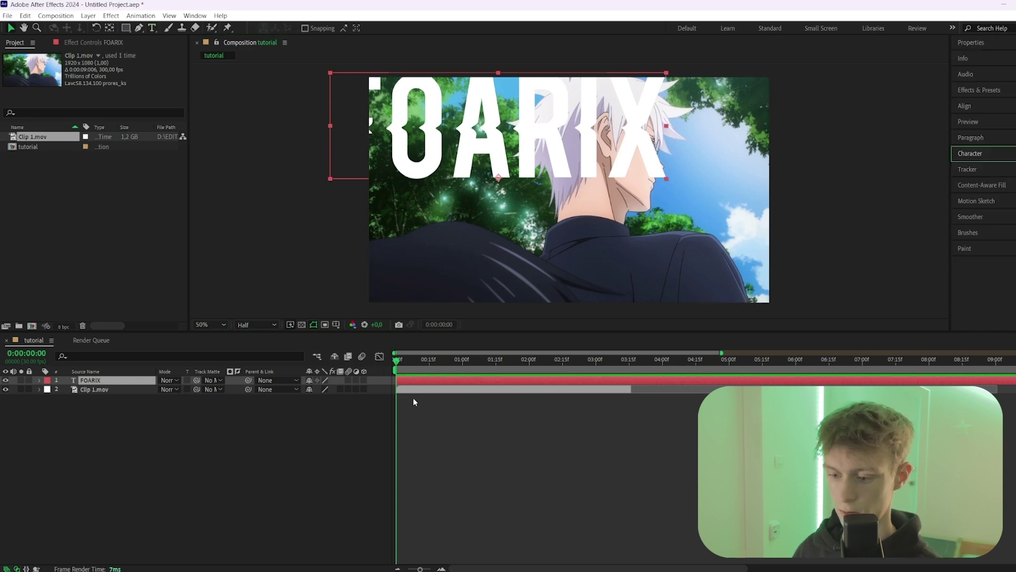
Step: Show the character settings and reduce the FOARIX text's font size to 376 px
{"action": "left_click", "coordinate": [970, 153]}
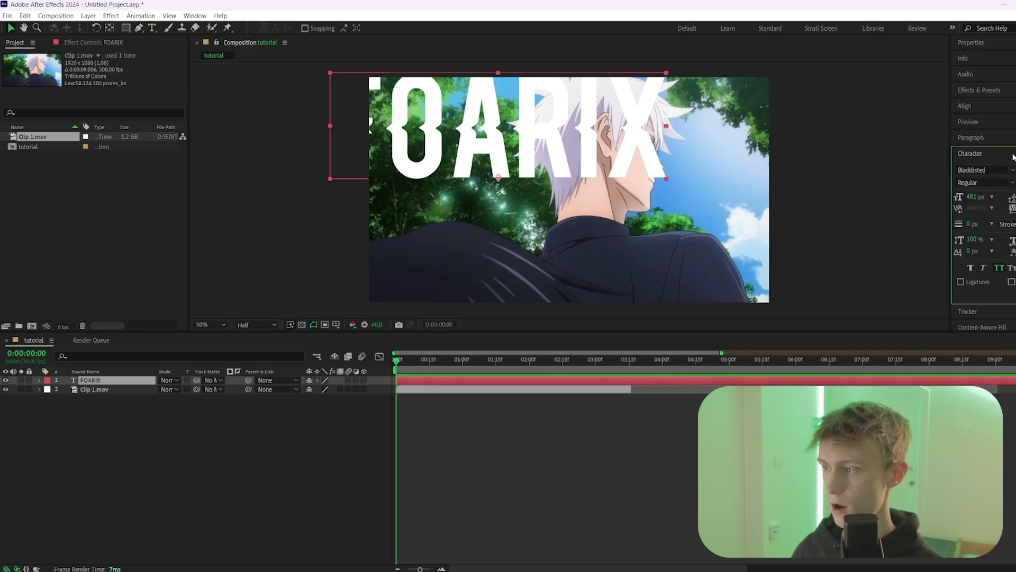
{"action": "left_click", "coordinate": [195, 16]}
{"action": "left_click", "coordinate": [865, 239]}
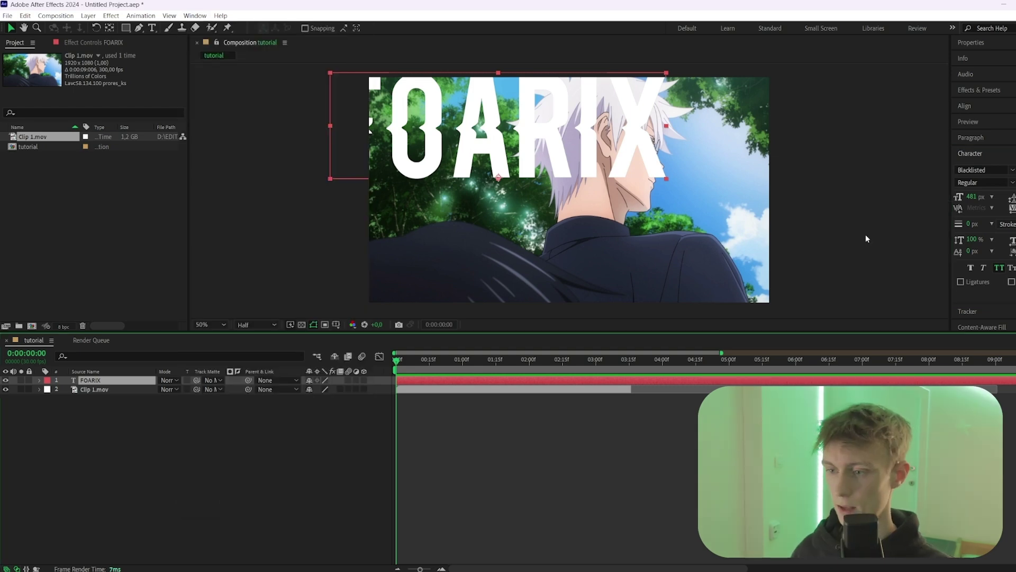
{"action": "left_click_drag", "start_coordinate": [972, 200], "coordinate": [913, 195]}
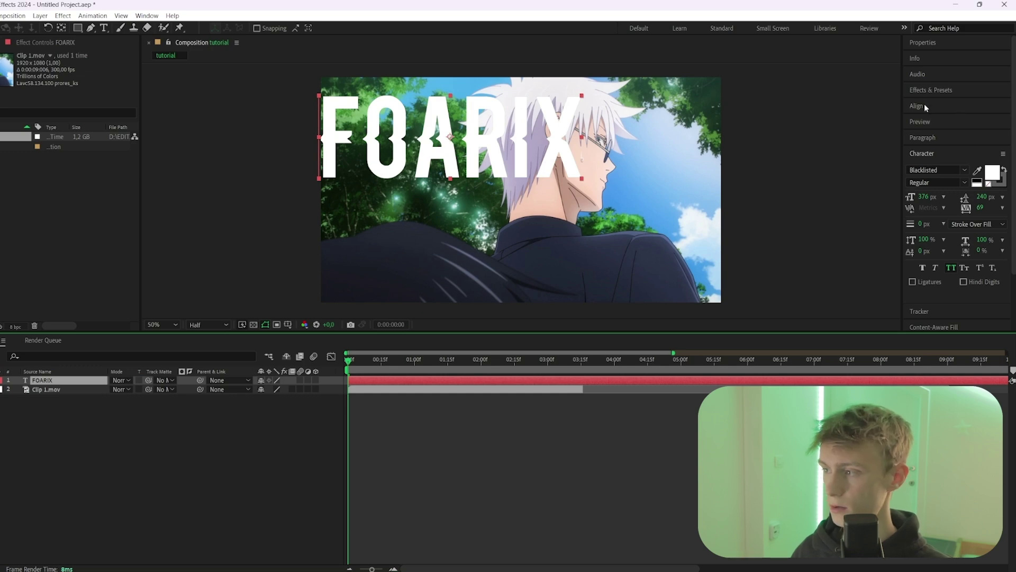
Step: Center the FOARIX text horizontally and vertically in the composition
{"action": "left_click", "coordinate": [920, 106]}
{"action": "left_click", "coordinate": [932, 132]}
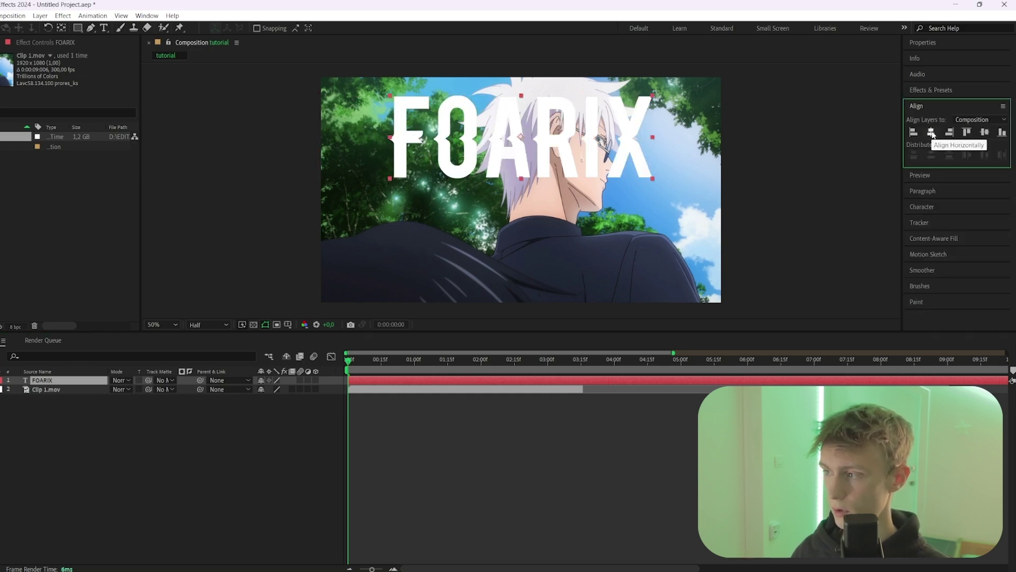
{"action": "left_click", "coordinate": [984, 132]}
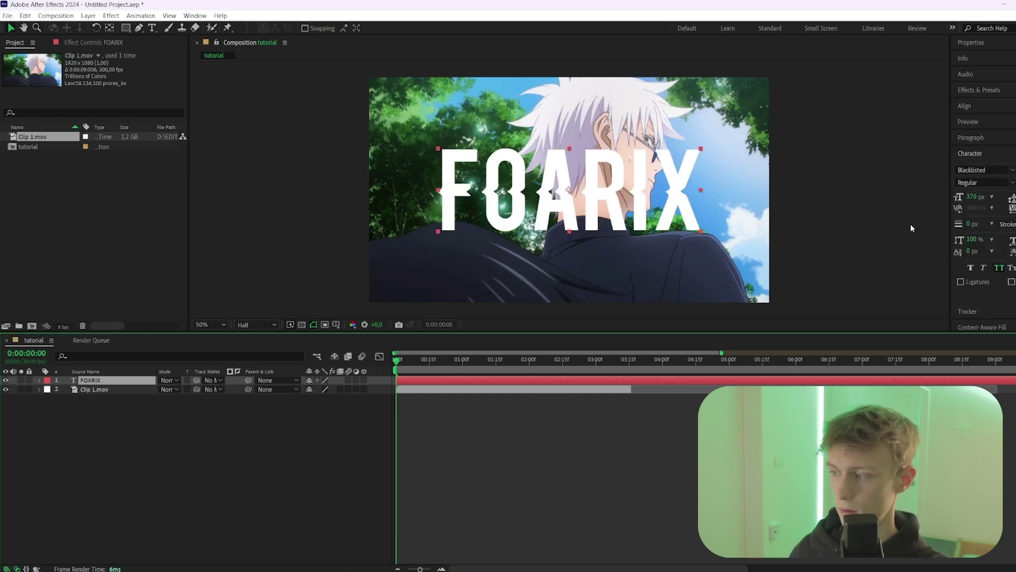
Step: Set the FOARIX text's font size to 481 px in the Blacklisted font and adjust its tracking
{"action": "left_click_drag", "start_coordinate": [978, 200], "coordinate": [478, 203]}
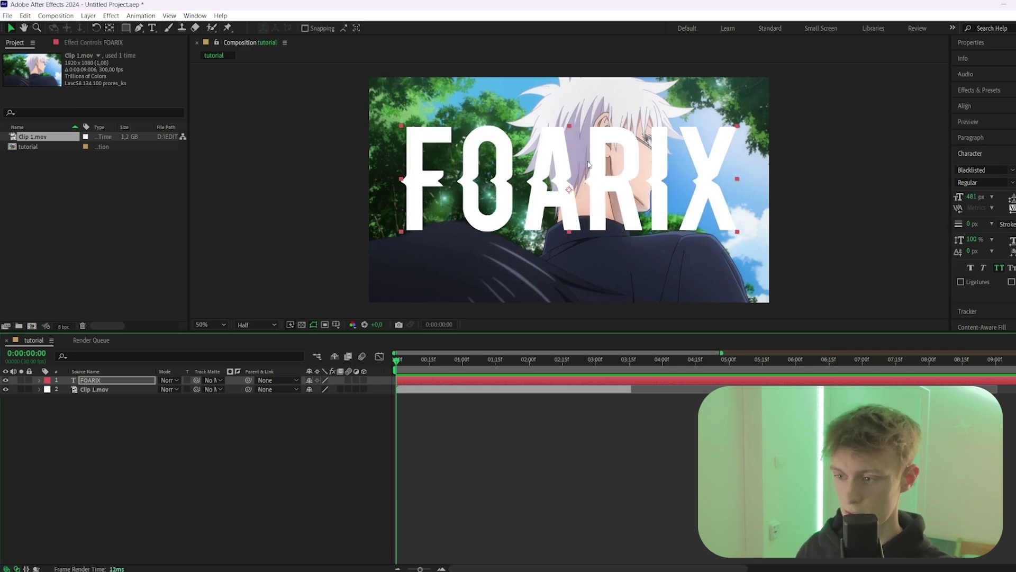
{"action": "left_click", "coordinate": [977, 170]}
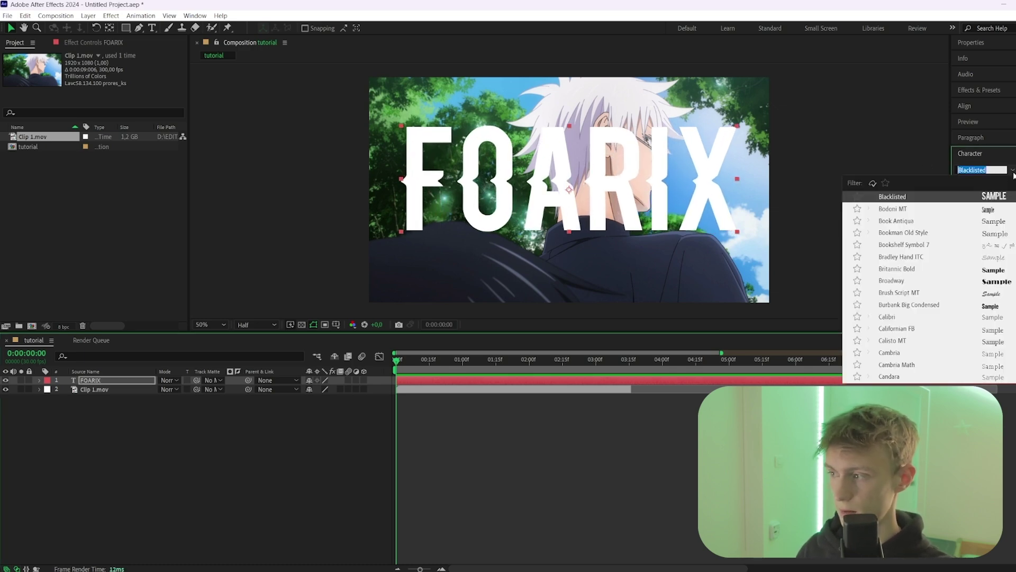
{"action": "left_click", "coordinate": [893, 194]}
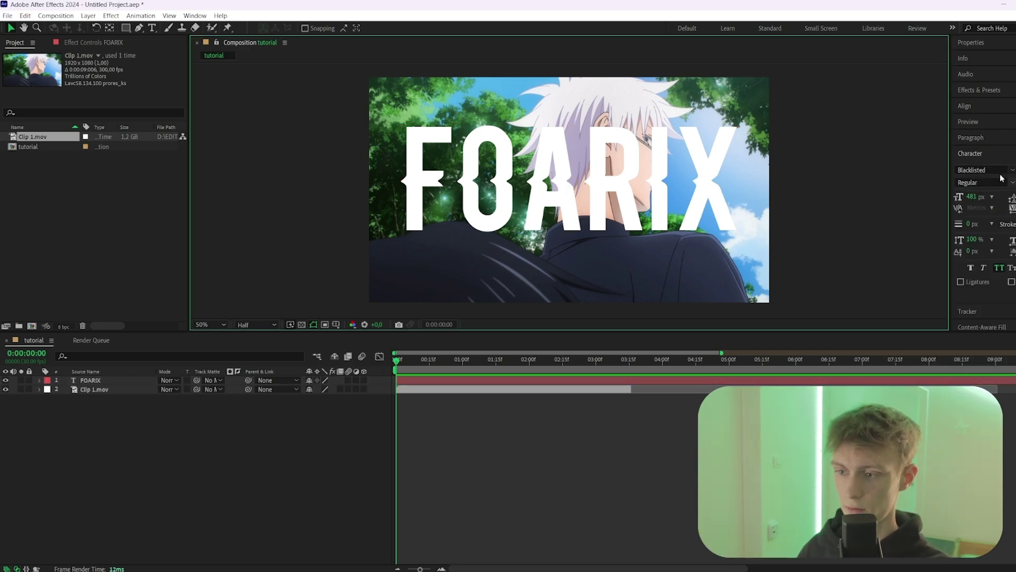
{"action": "left_click", "coordinate": [554, 158]}
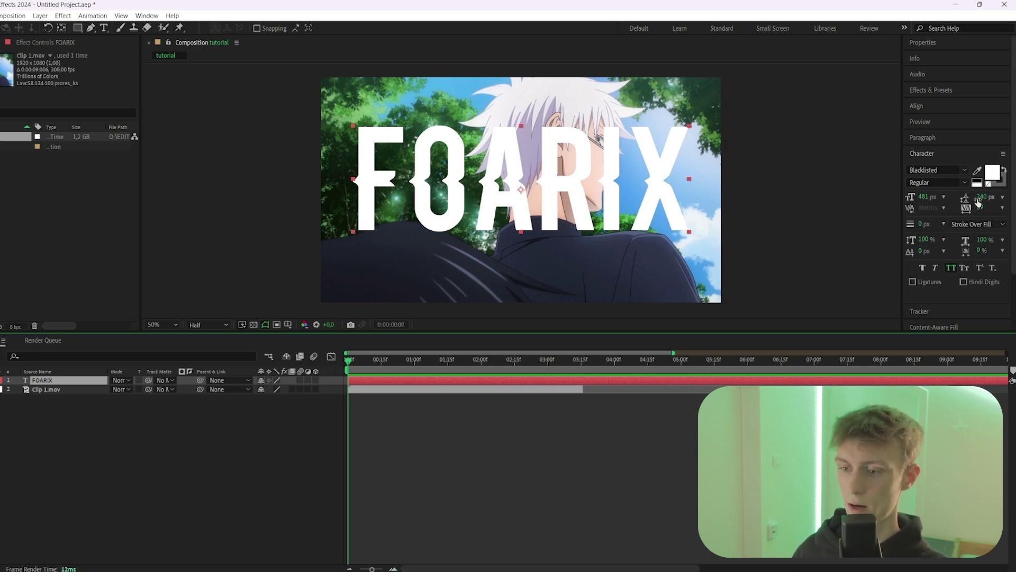
{"action": "left_click_drag", "start_coordinate": [981, 208], "coordinate": [1013, 205]}
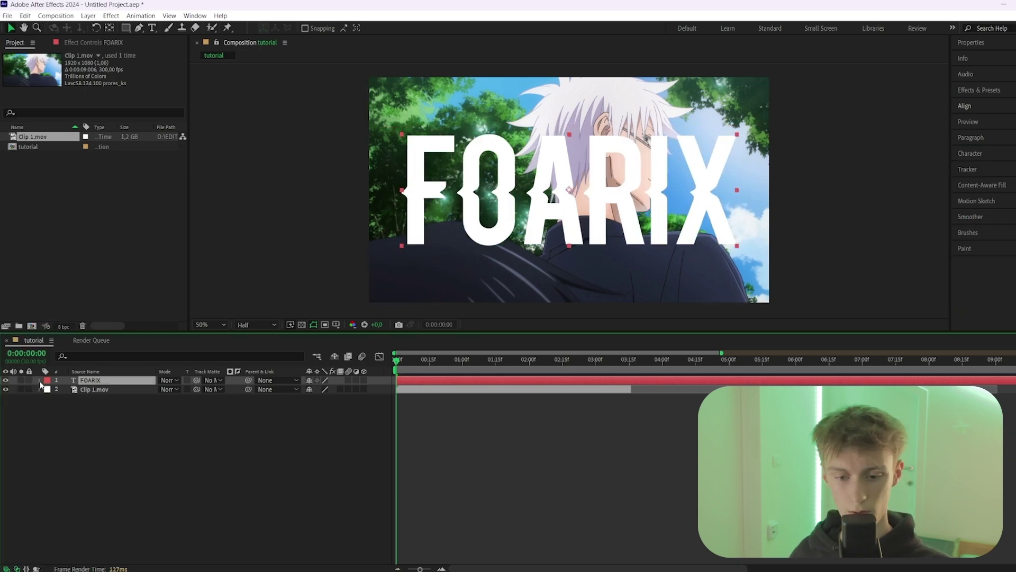
Step: Add Stroke Width and RGB Stroke Color animator properties to the FOARIX text layer
{"action": "left_click", "coordinate": [39, 381]}
{"action": "left_click", "coordinate": [378, 390]}
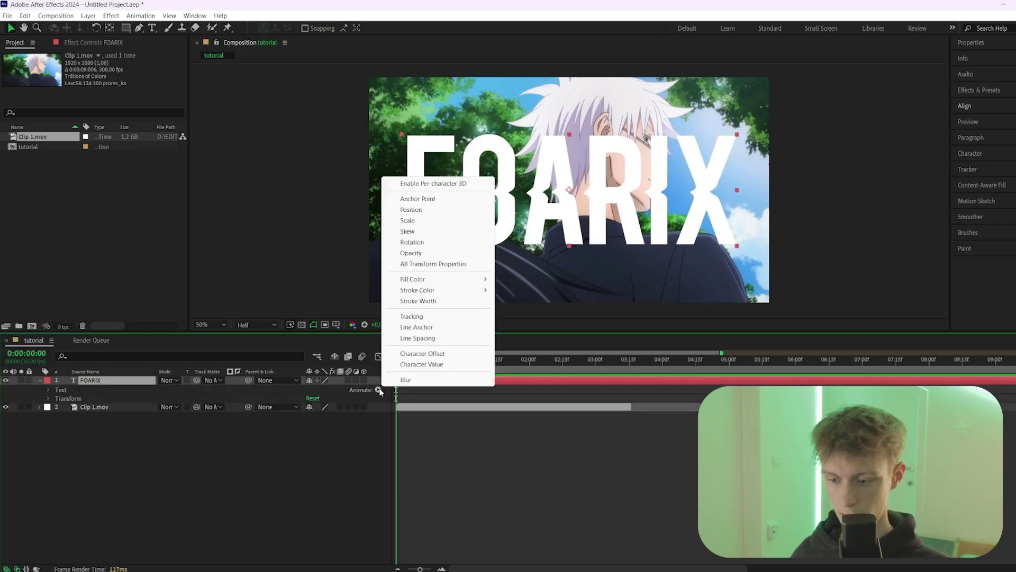
{"action": "left_click", "coordinate": [418, 301]}
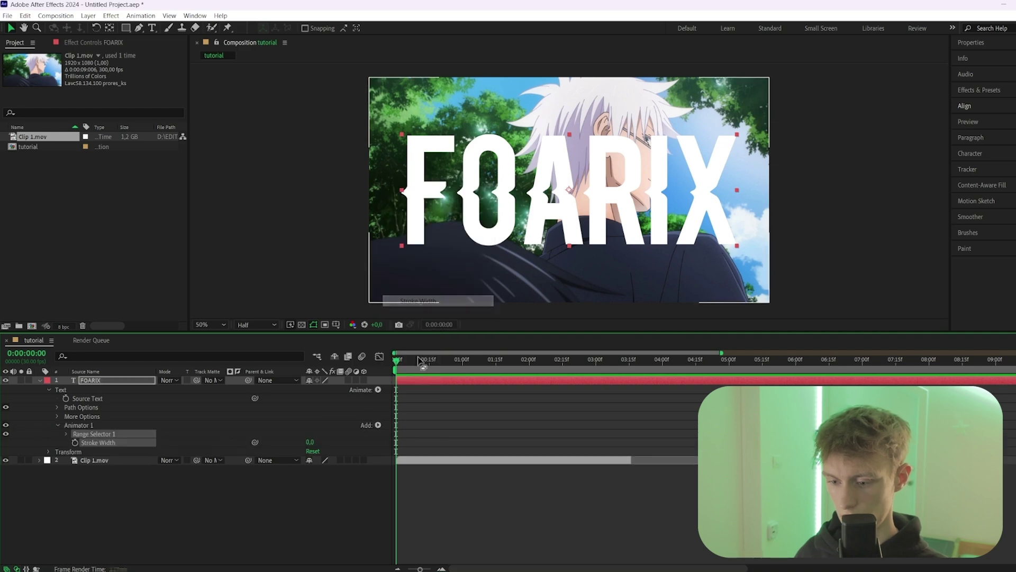
{"action": "left_click", "coordinate": [378, 389]}
{"action": "mouse_move", "coordinate": [429, 292]}
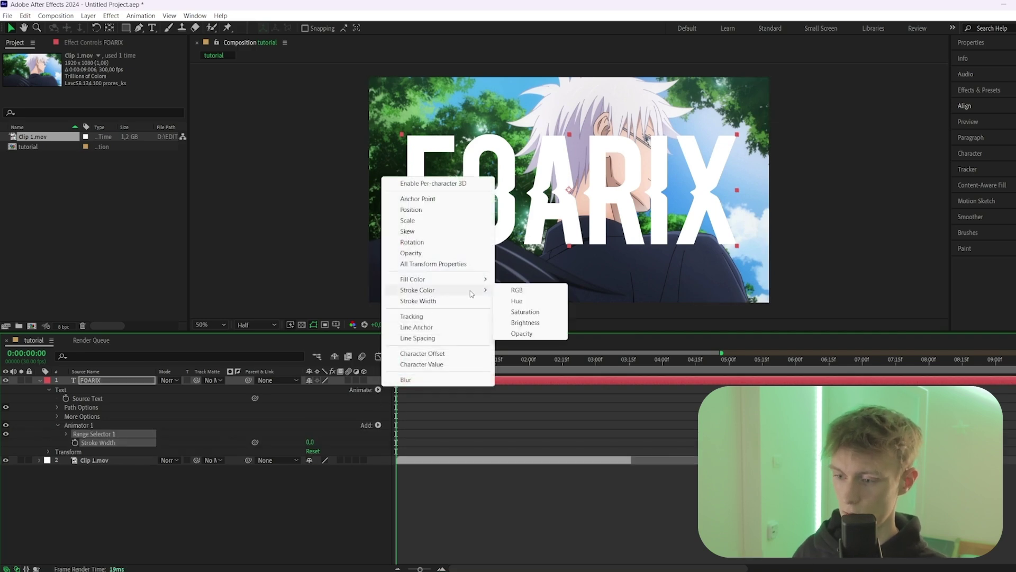
{"action": "left_click", "coordinate": [514, 290]}
Step: Set the text animator's stroke width to 8 and its stroke color to white
{"action": "left_click", "coordinate": [312, 451]}
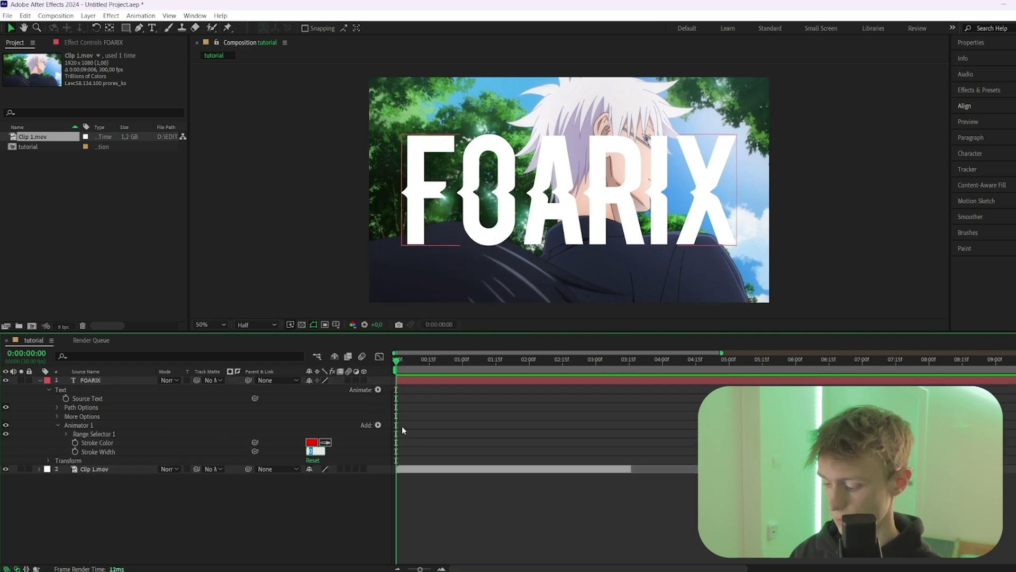
{"action": "type", "text": "8"}
{"action": "key", "text": "Return"}
{"action": "left_click", "coordinate": [310, 444]}
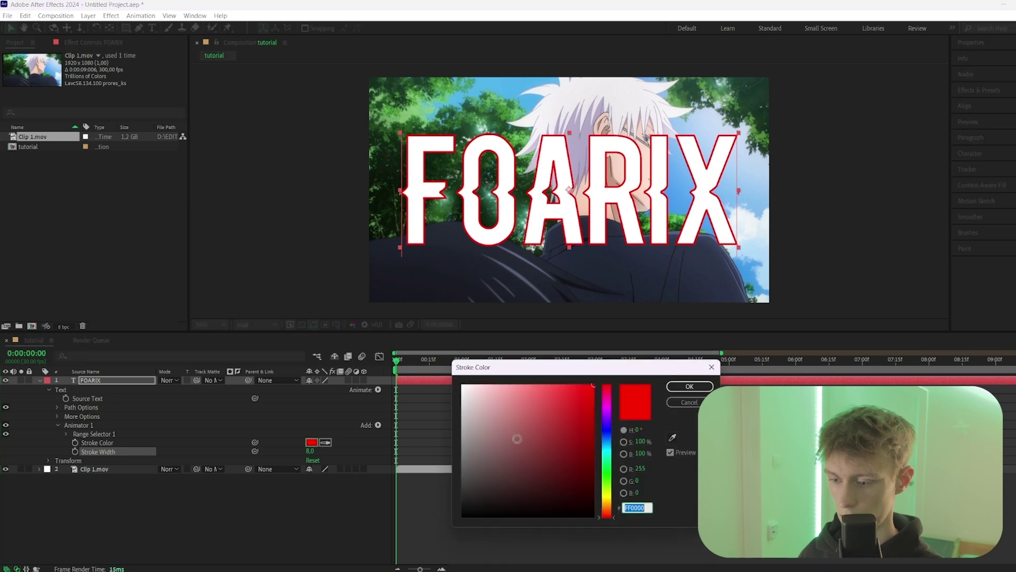
{"action": "left_click_drag", "start_coordinate": [517, 437], "coordinate": [370, 341]}
{"action": "key", "text": "Return"}
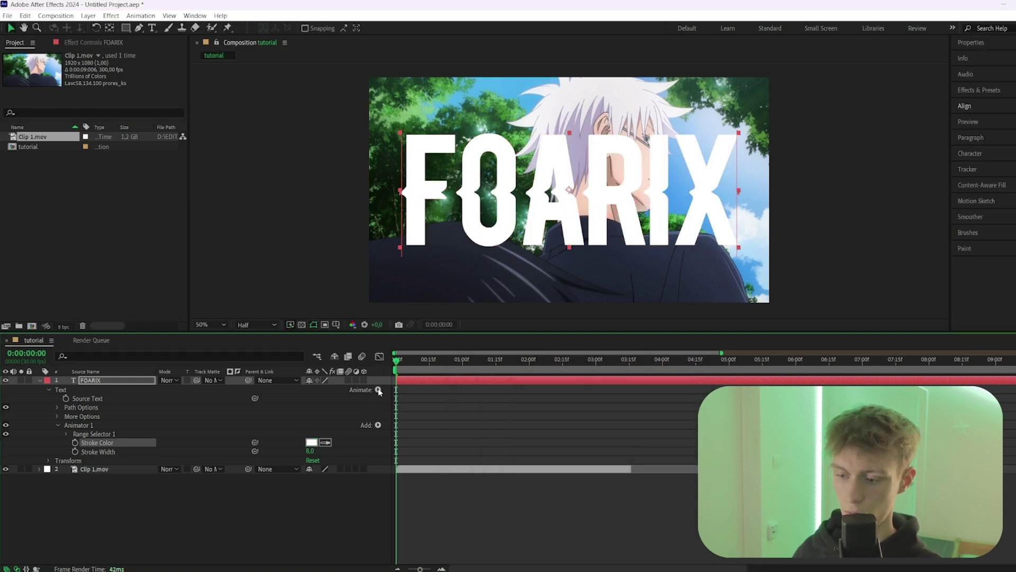
Step: Add an RGB Fill Color animator property to the FOARIX text and set the fill to black (000000)
{"action": "left_click", "coordinate": [378, 390]}
{"action": "mouse_move", "coordinate": [429, 279]}
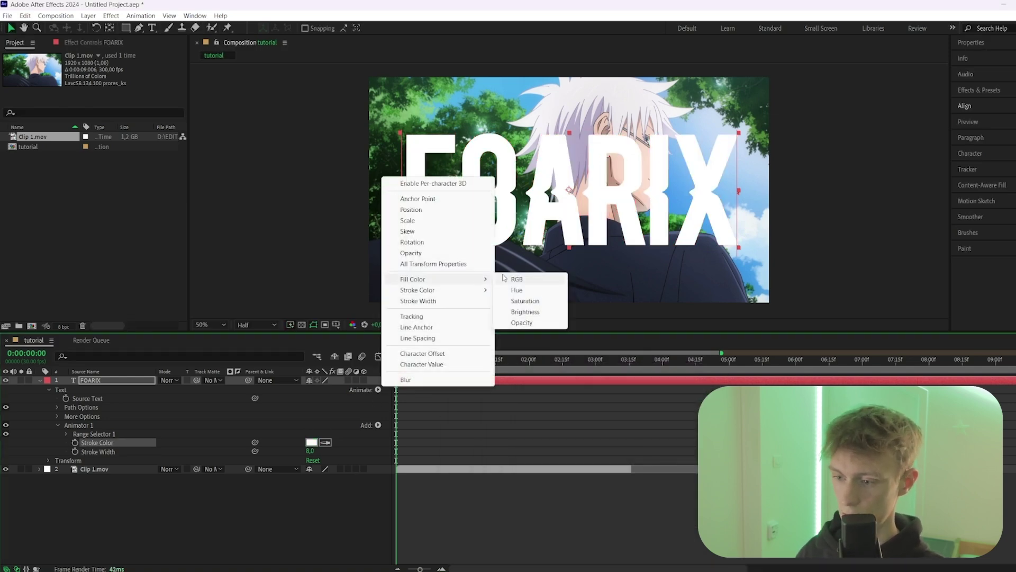
{"action": "left_click", "coordinate": [529, 280]}
{"action": "left_click", "coordinate": [311, 442]}
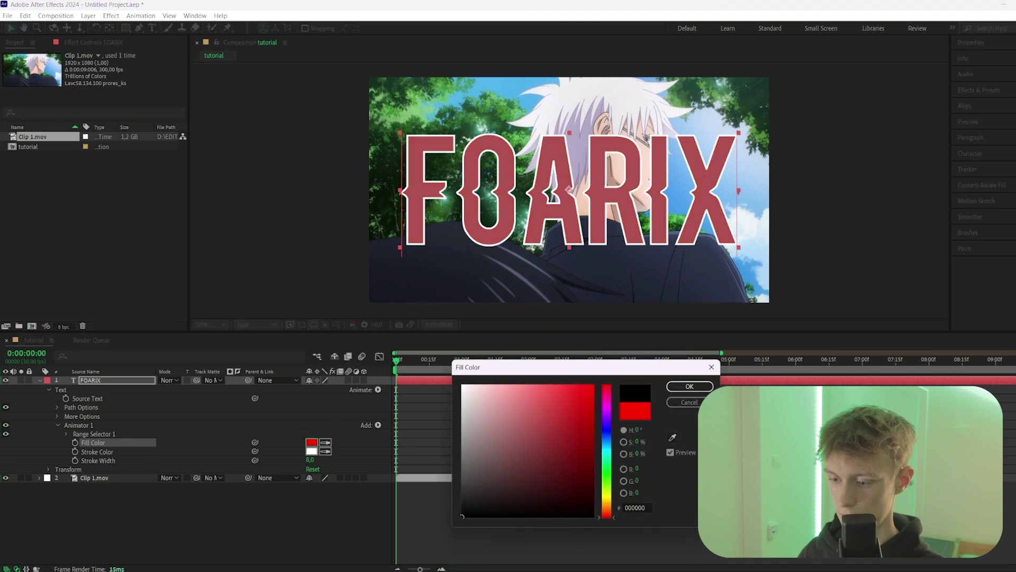
{"action": "left_click", "coordinate": [689, 385]}
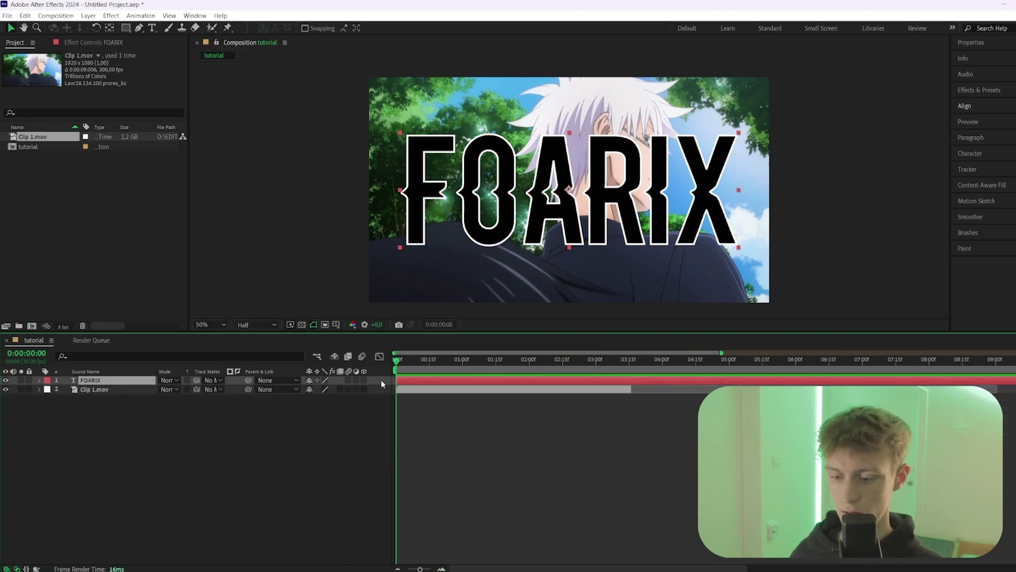
Step: Create a 1920 x 1080 px black solid and place it directly beneath the FOARIX text layer
{"action": "key", "text": "ctrl+y"}
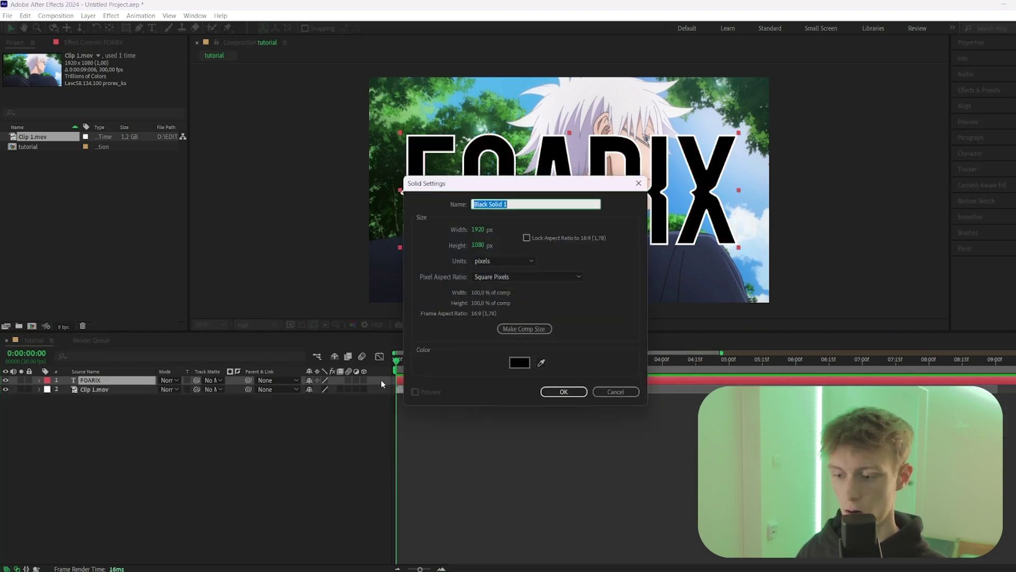
{"action": "left_click", "coordinate": [563, 392]}
{"action": "right_click", "coordinate": [374, 380]}
{"action": "mouse_move", "coordinate": [418, 385]}
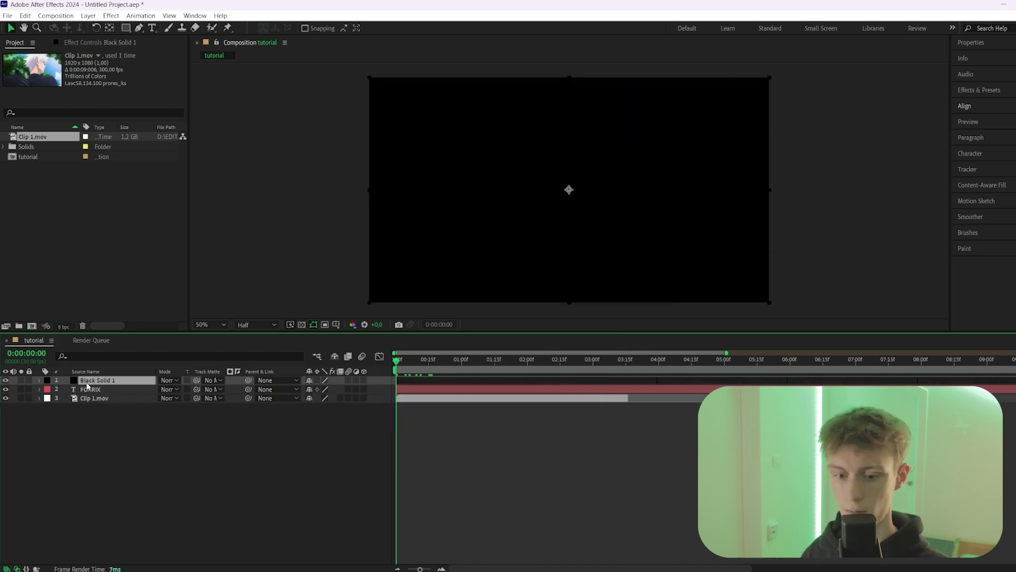
{"action": "left_click_drag", "start_coordinate": [97, 382], "coordinate": [99, 391]}
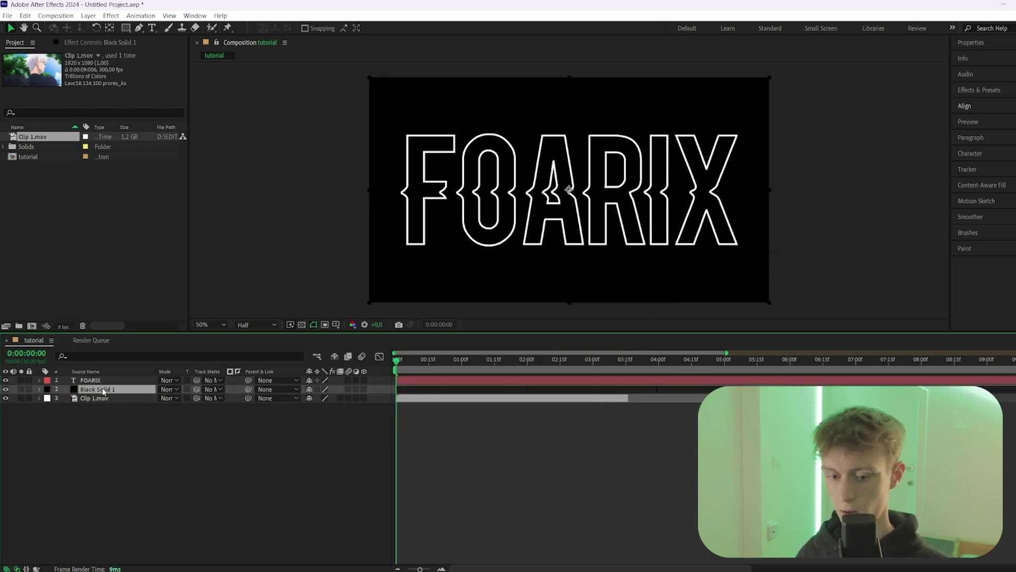
Step: Apply the Fractal Noise effect to the black solid
{"action": "key", "text": "ctrl+space"}
{"action": "type", "text": "frac"}
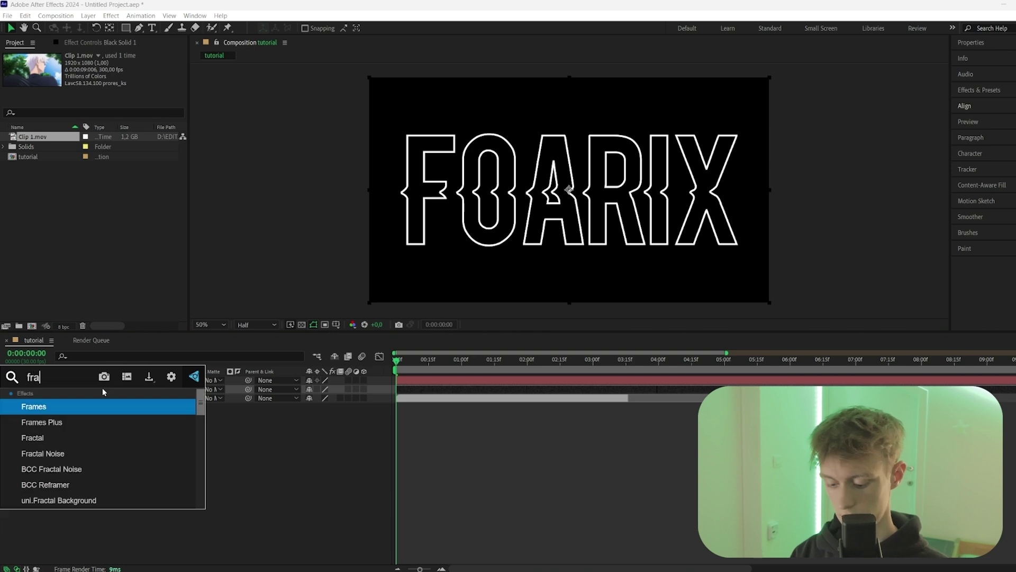
{"action": "key", "text": "Return"}
Step: Set the Fractal Noise to Linear noise type, Clip overflow and a complexity of 5
{"action": "left_click", "coordinate": [127, 81]}
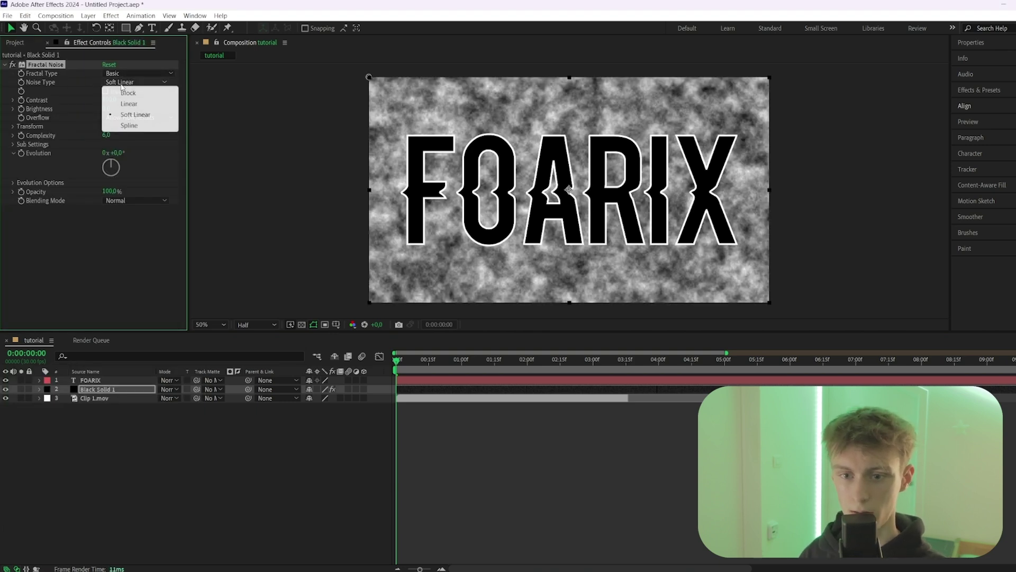
{"action": "left_click", "coordinate": [127, 102]}
{"action": "left_click", "coordinate": [116, 117]}
{"action": "left_click", "coordinate": [119, 130]}
{"action": "left_click", "coordinate": [106, 136]}
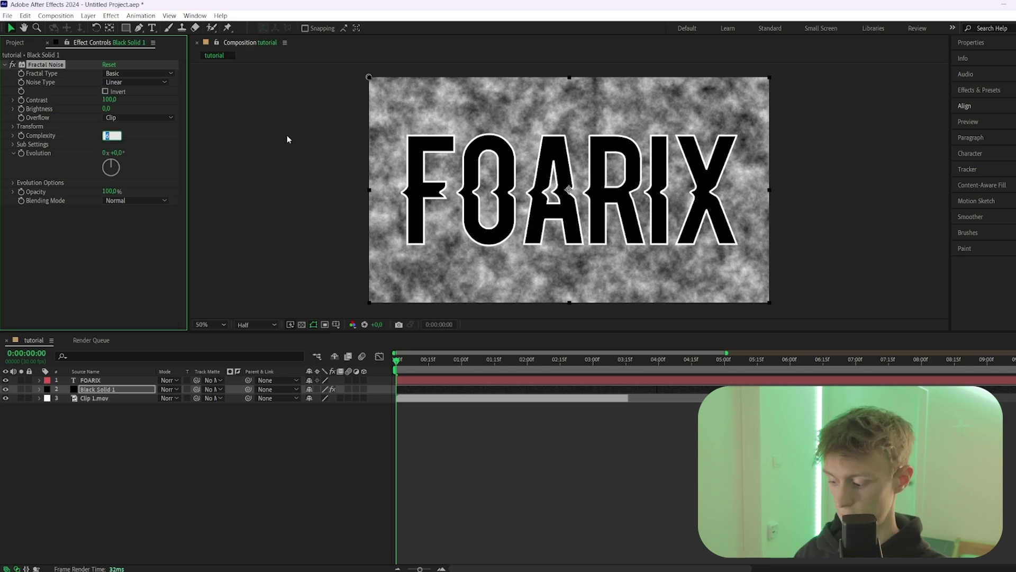
{"action": "type", "text": "5"}
{"action": "key", "text": "Return"}
Step: Turn off uniform scaling in the Fractal Noise transform and set scale width to 397 and scale height to 86
{"action": "left_click", "coordinate": [13, 127]}
{"action": "left_click", "coordinate": [22, 153]}
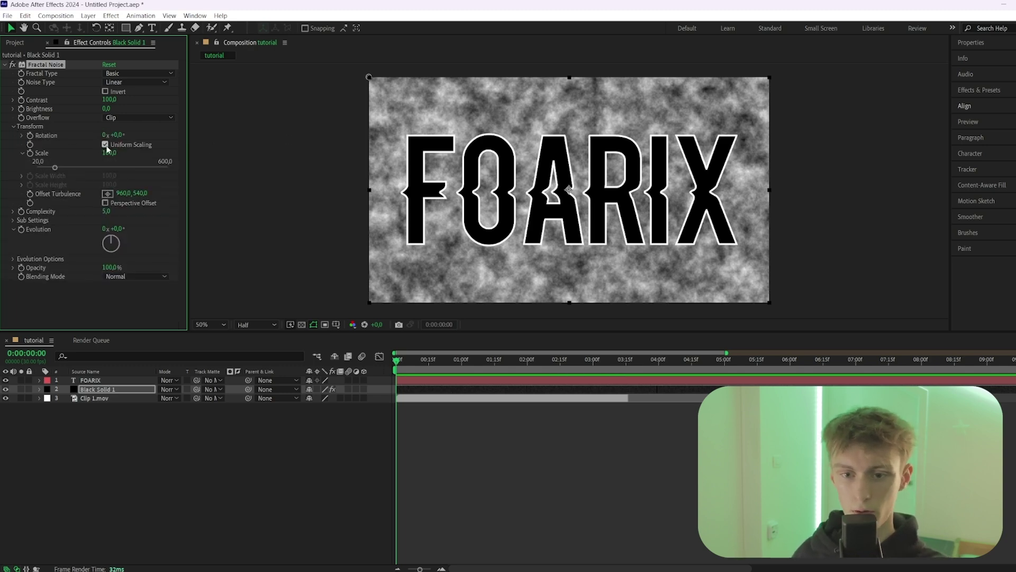
{"action": "left_click", "coordinate": [105, 145]}
{"action": "left_click_drag", "start_coordinate": [110, 161], "coordinate": [199, 164]}
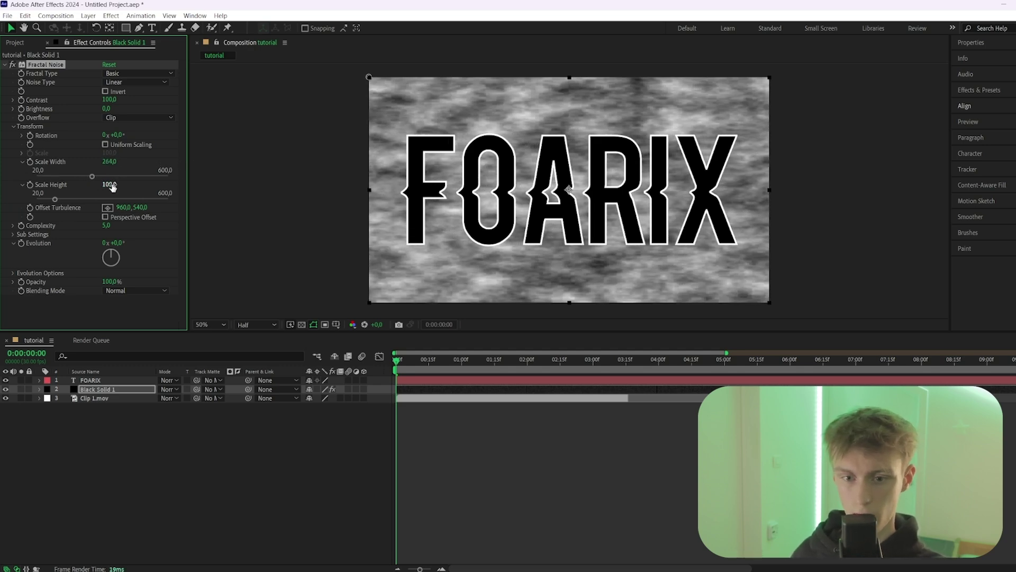
{"action": "left_click_drag", "start_coordinate": [109, 184], "coordinate": [203, 169]}
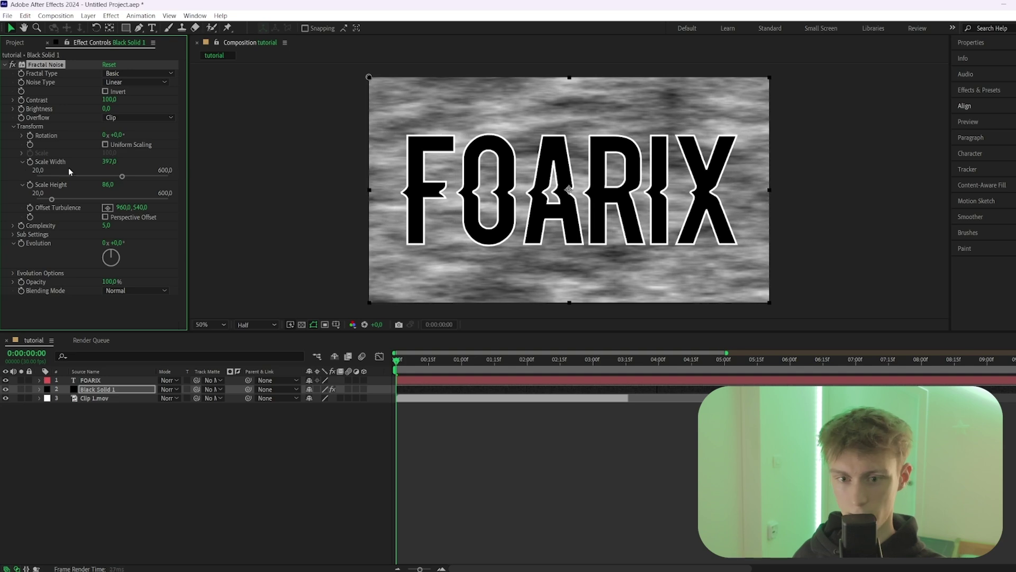
{"action": "left_click", "coordinate": [13, 127]}
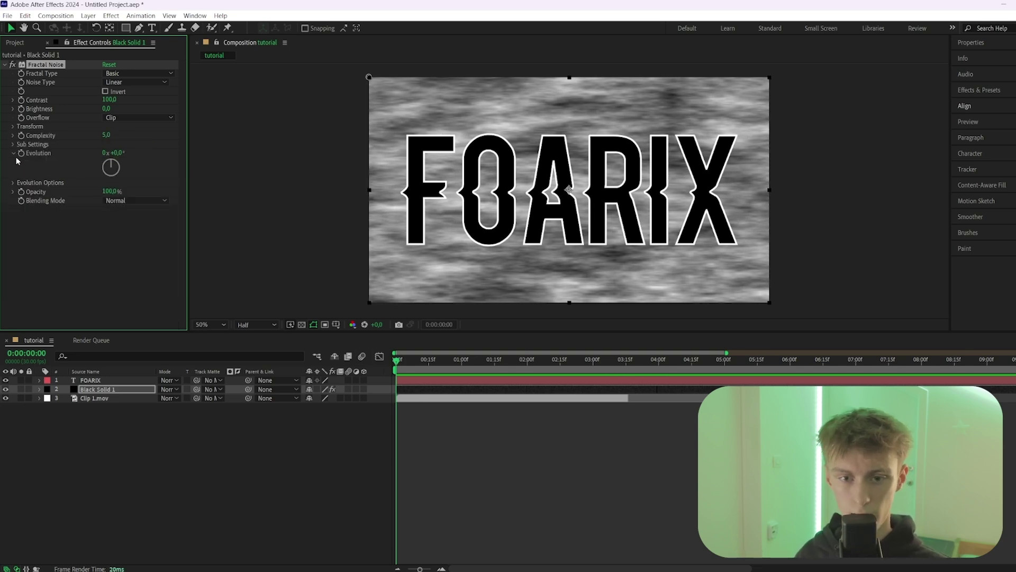
Step: Animate the noise's Evolution from 0° at the start to 1x+218° at 0:00:01:28, reveal the keyframes and return to the start
{"action": "mouse_move", "coordinate": [537, 360]}
{"action": "left_mouse_down"}
{"action": "mouse_move", "coordinate": [582, 361]}
{"action": "mouse_move", "coordinate": [510, 360]}
{"action": "mouse_move", "coordinate": [567, 360]}
{"action": "mouse_move", "coordinate": [523, 360]}
{"action": "left_mouse_up"}
{"action": "left_click_drag", "start_coordinate": [115, 153], "coordinate": [193, 170]}
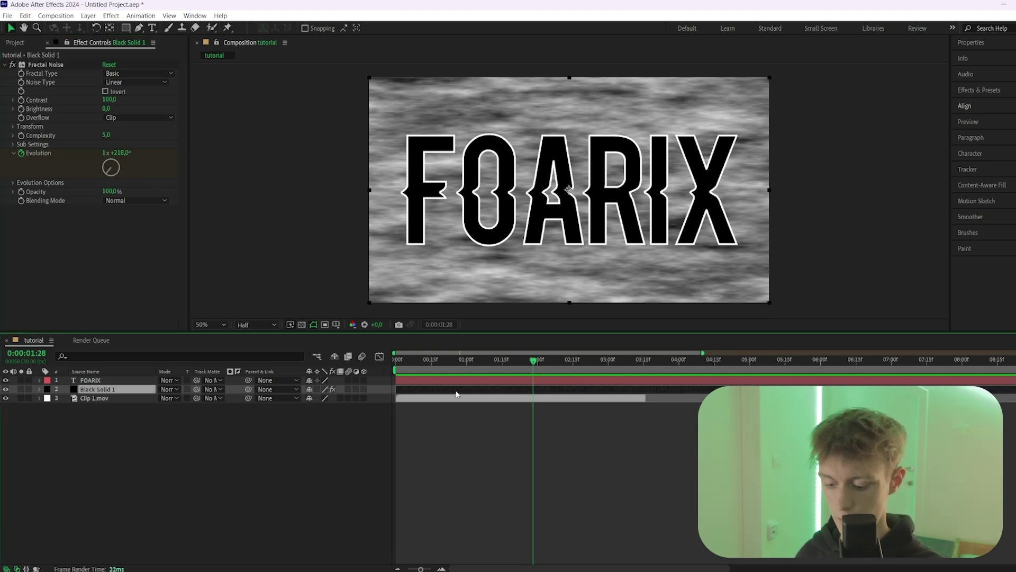
{"action": "key", "text": "u"}
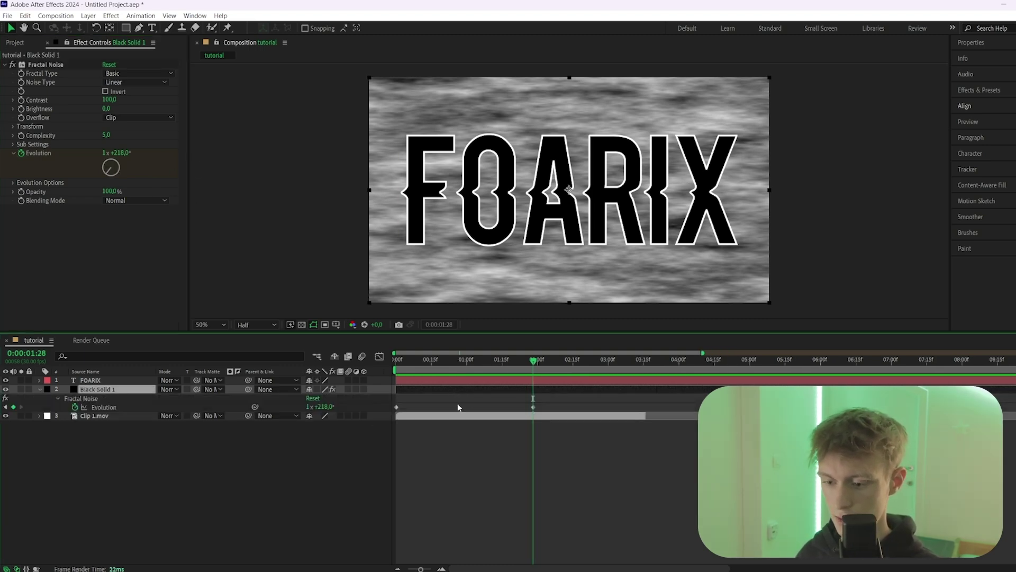
{"action": "key", "text": "Home"}
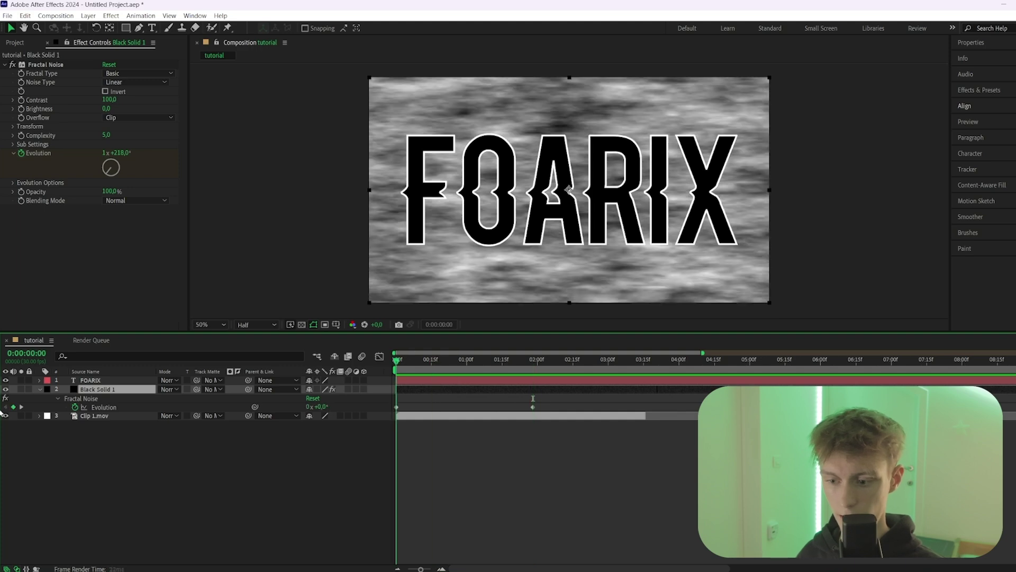
Step: Animate the noise's Offset Turbulence from 960, 540 at the start to 4090, 540 at 0:00:01:28 and collapse the solid's properties
{"action": "left_click", "coordinate": [14, 126]}
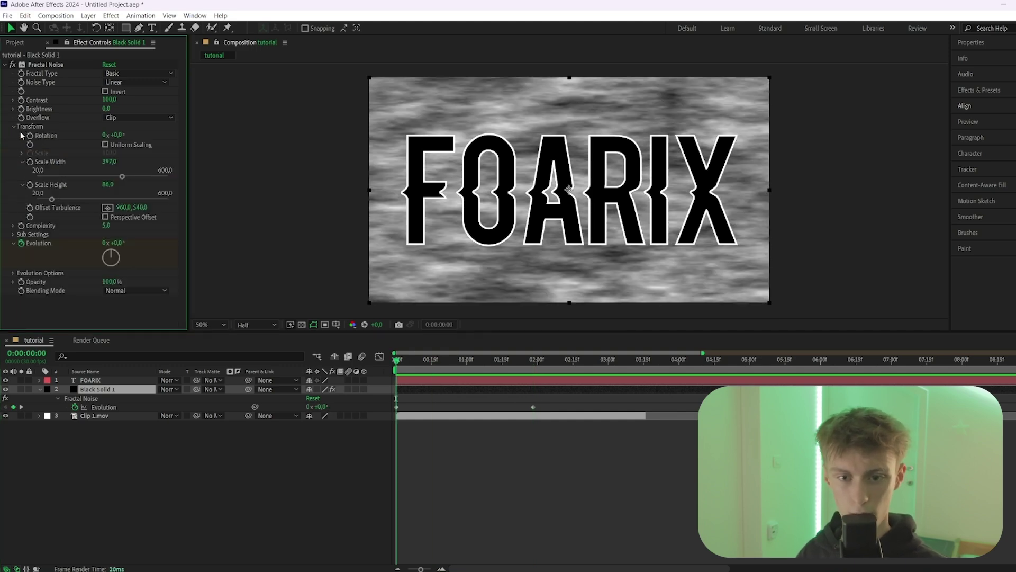
{"action": "left_click", "coordinate": [28, 207]}
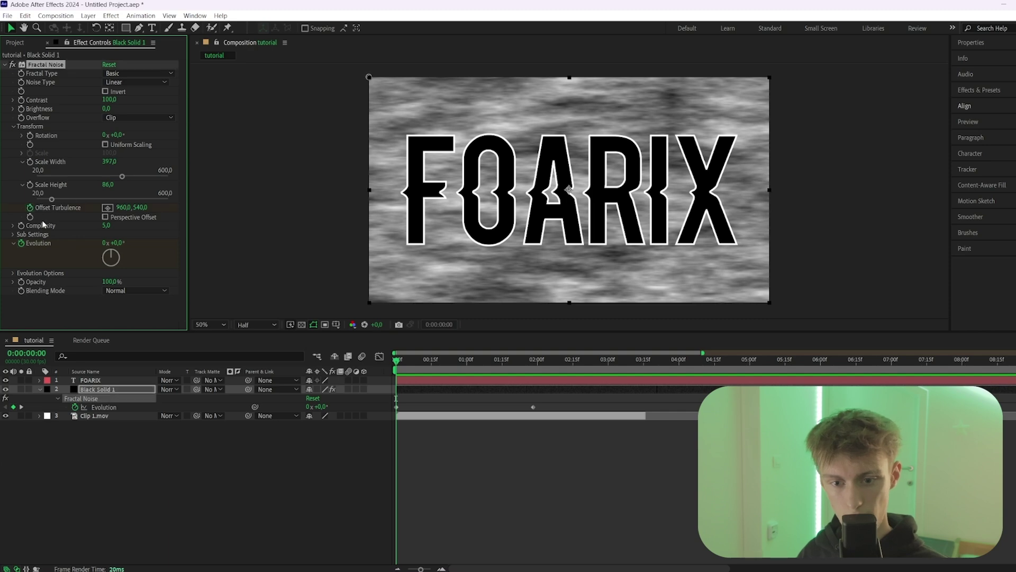
{"action": "left_click", "coordinate": [535, 362]}
{"action": "left_click_drag", "start_coordinate": [534, 370], "coordinate": [533, 378]}
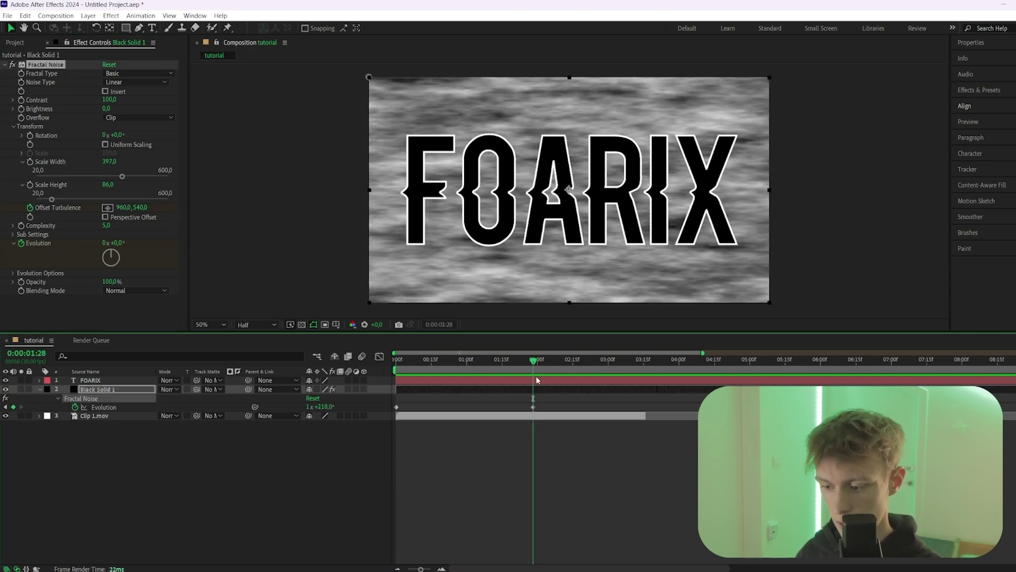
{"action": "scroll", "coordinate": [538, 395], "scroll_direction": "up", "scroll_amount": 3}
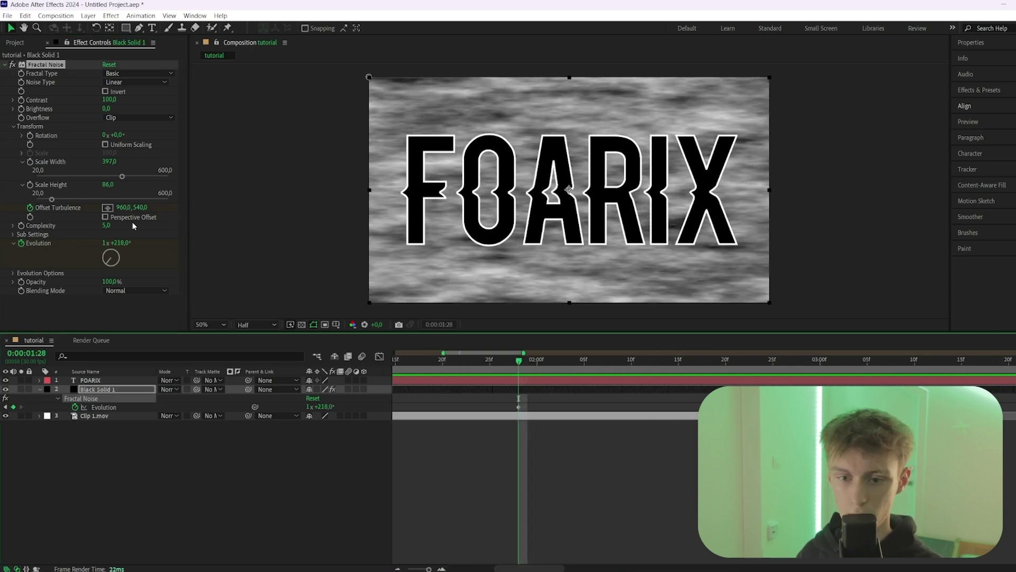
{"action": "left_click_drag", "start_coordinate": [121, 207], "coordinate": [263, 199]}
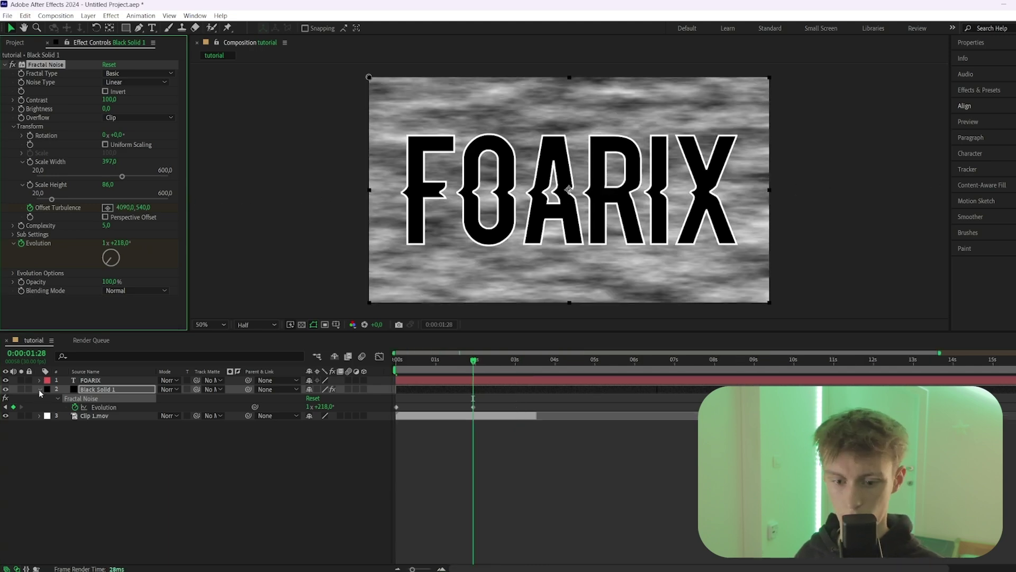
{"action": "left_click", "coordinate": [38, 389]}
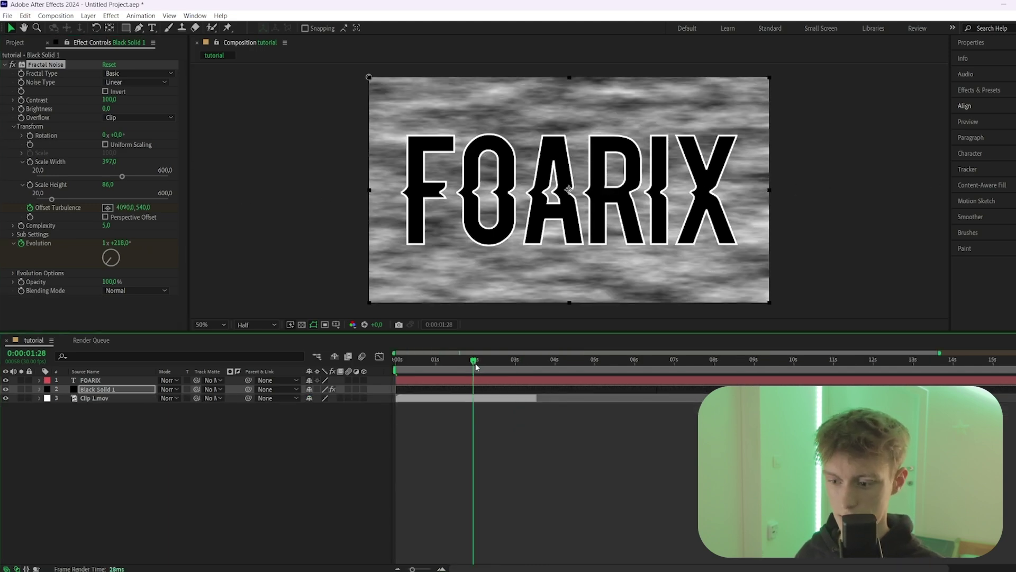
Step: Preview the fractal noise animation from the start of the composition
{"action": "key", "text": "Home"}
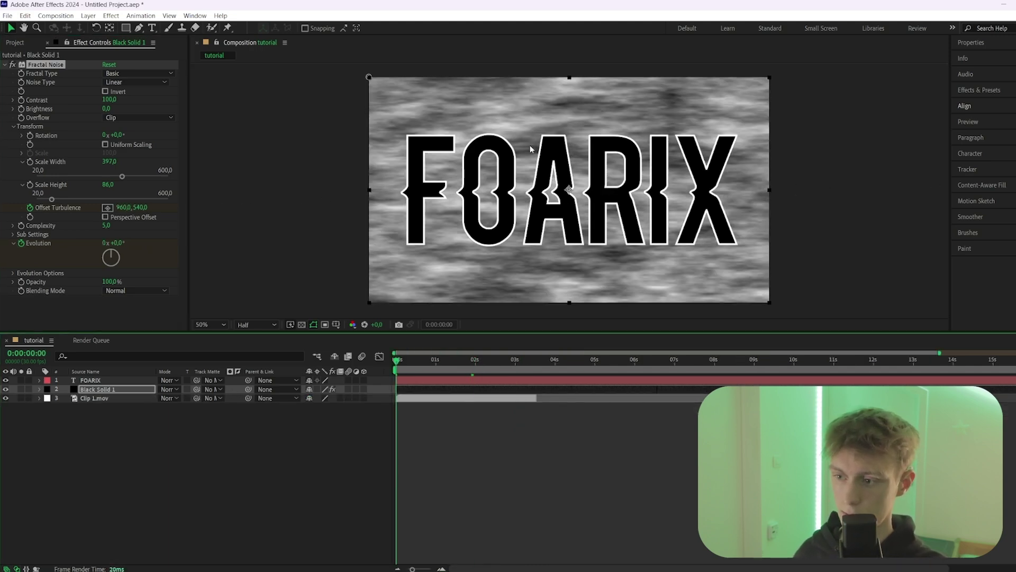
{"action": "key", "text": "space"}
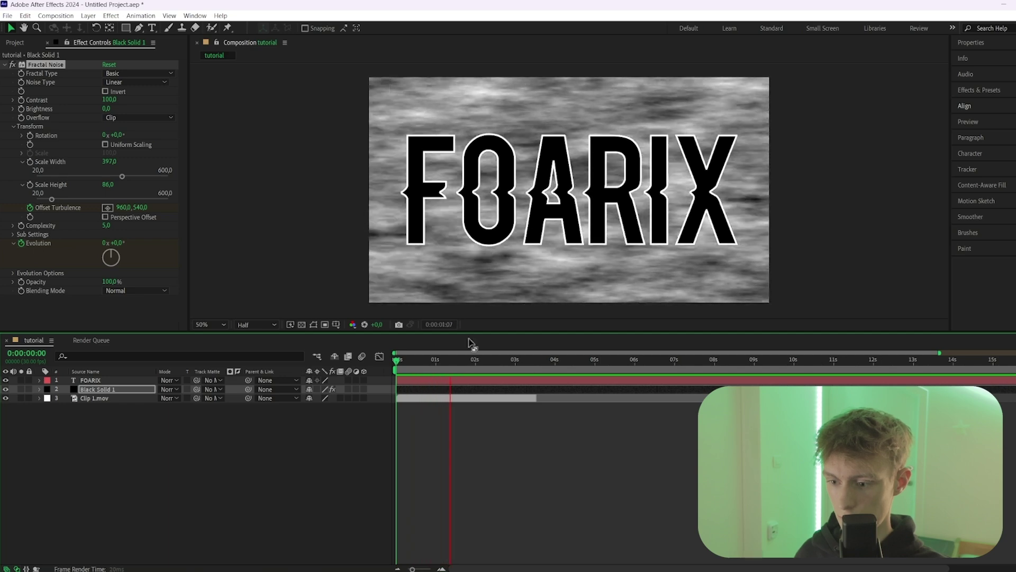
{"action": "key", "text": "space"}
Step: Apply the Tint effect to the black solid and map white to dark red
{"action": "key", "text": "ctrl+space"}
{"action": "type", "text": "tint"}
{"action": "key", "text": "Return"}
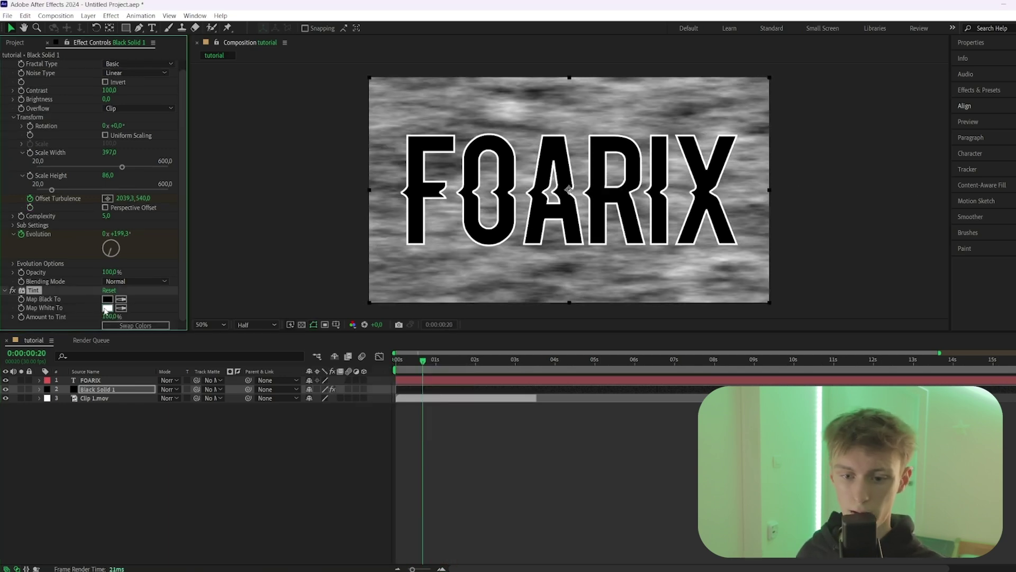
{"action": "left_click", "coordinate": [106, 308]}
{"action": "left_click", "coordinate": [574, 451]}
{"action": "key", "text": "Return"}
Step: Duplicate the FOARIX text layer and place the copy directly beneath the original
{"action": "left_click", "coordinate": [91, 381]}
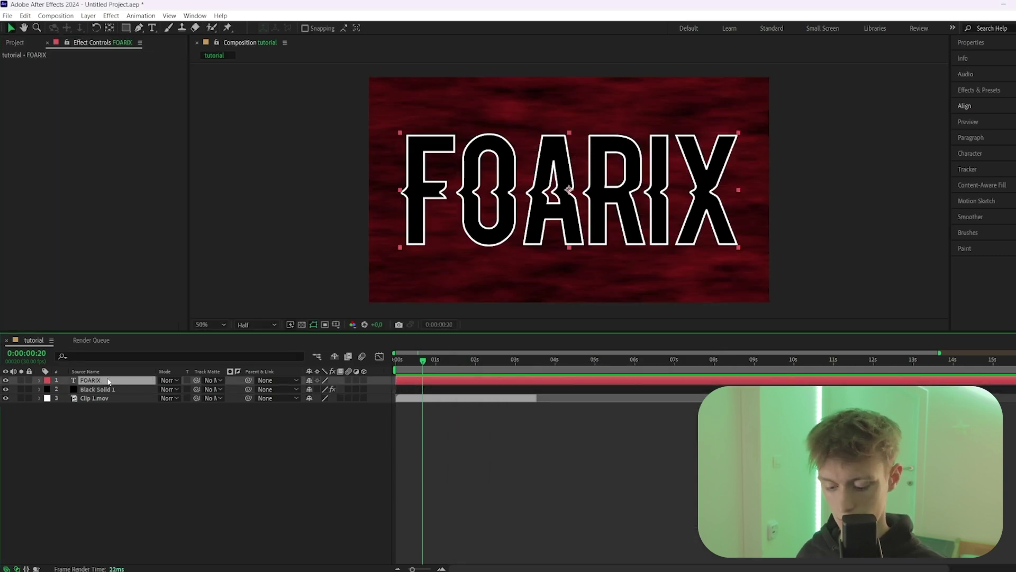
{"action": "key", "text": "ctrl+d"}
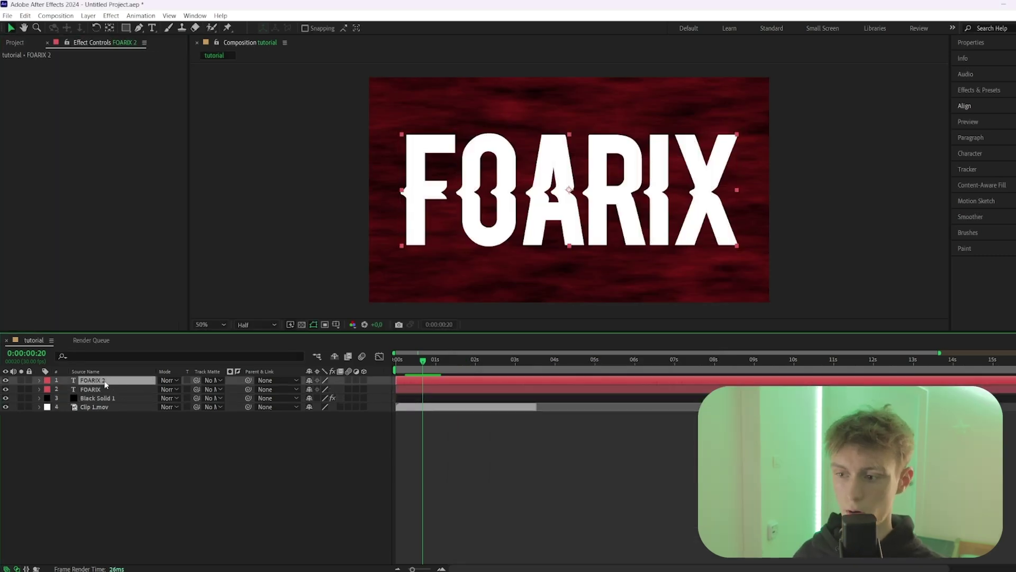
{"action": "left_click_drag", "start_coordinate": [102, 381], "coordinate": [108, 394]}
Step: Use FOARIX 2 as the black solid's track matte and set the top FOARIX layer's blending mode to Screen
{"action": "left_click", "coordinate": [122, 398]}
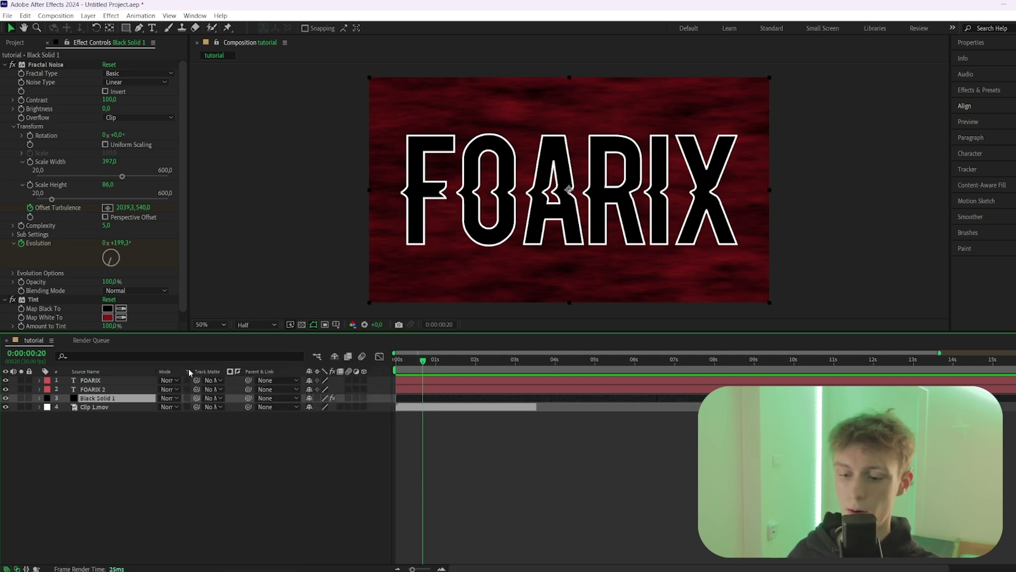
{"action": "left_click_drag", "start_coordinate": [197, 402], "coordinate": [148, 390]}
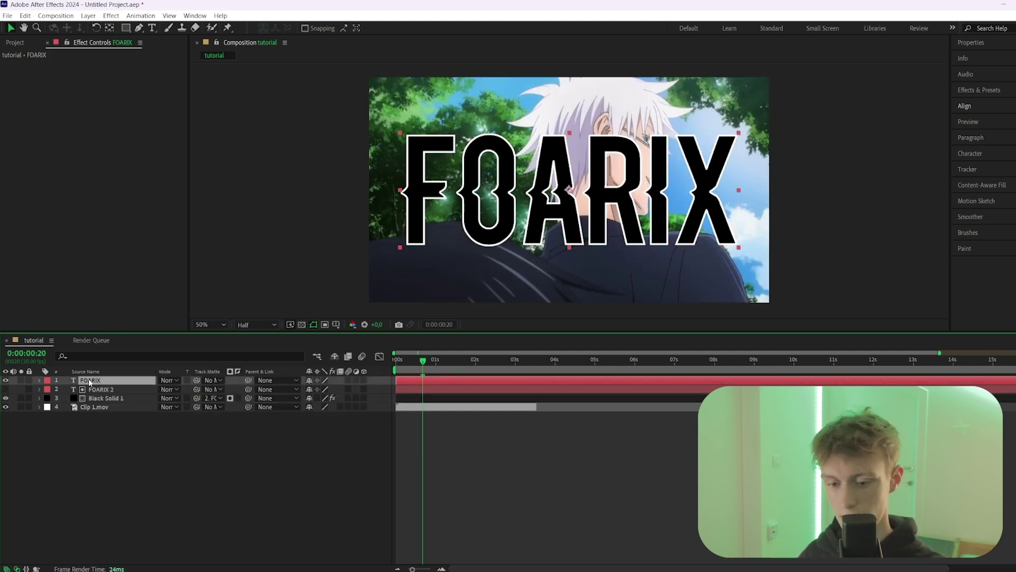
{"action": "left_click", "coordinate": [169, 380]}
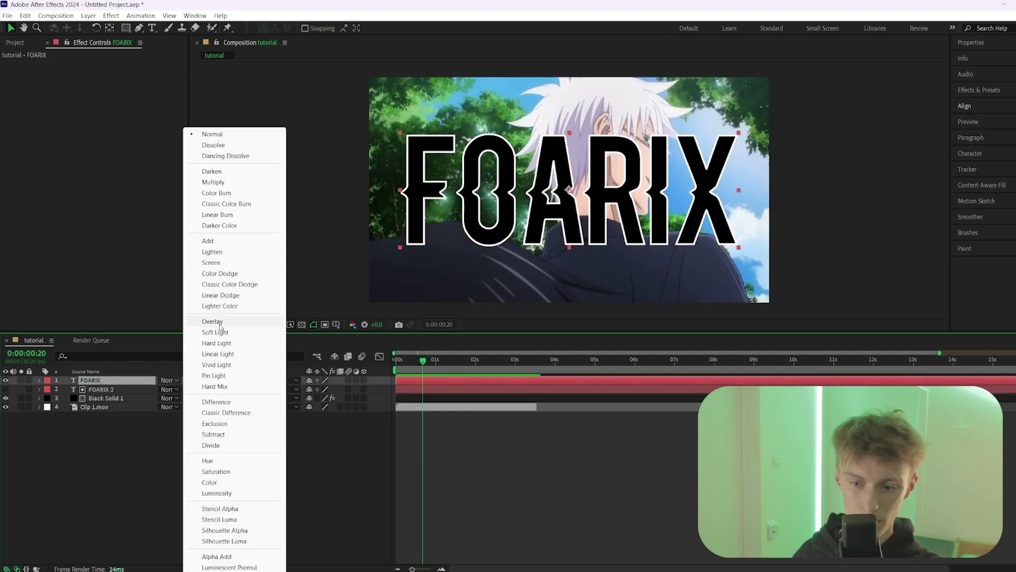
{"action": "left_click", "coordinate": [212, 262]}
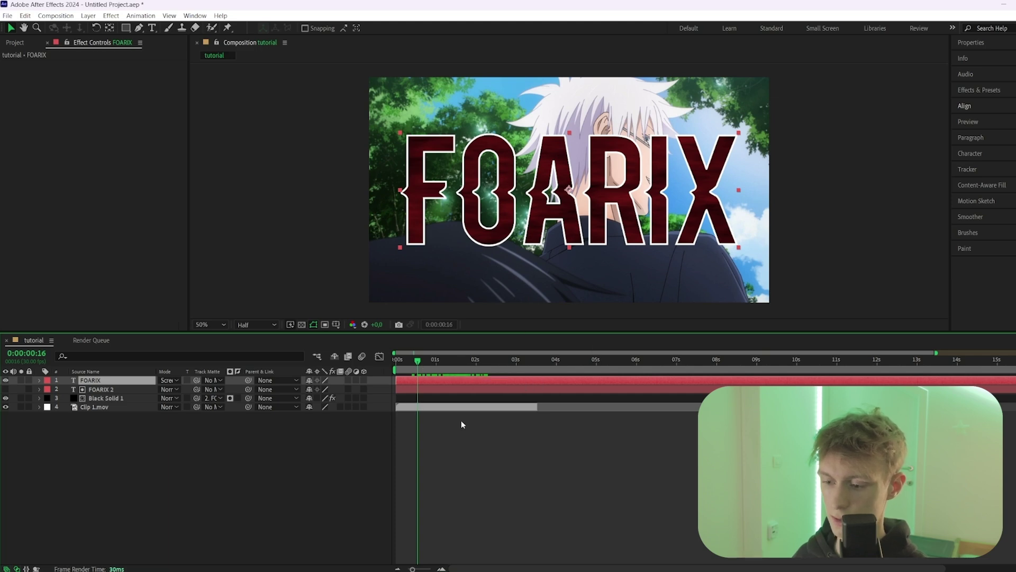
Step: Split both text layers and the black solid at the 0:00:01:28 keyframes, delete the parts after the cut and return to the start
{"action": "left_click", "coordinate": [481, 359]}
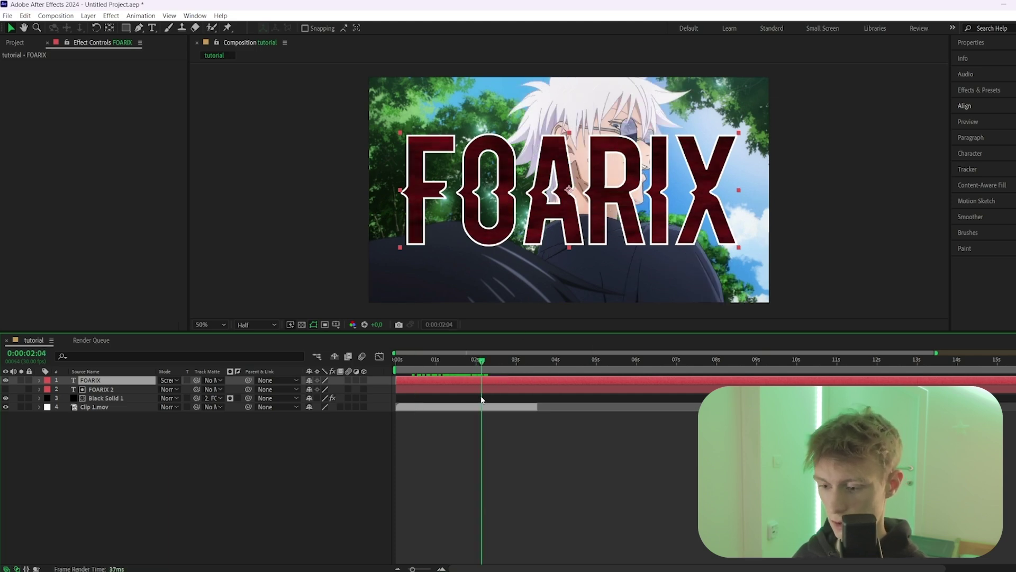
{"action": "left_click", "coordinate": [482, 398]}
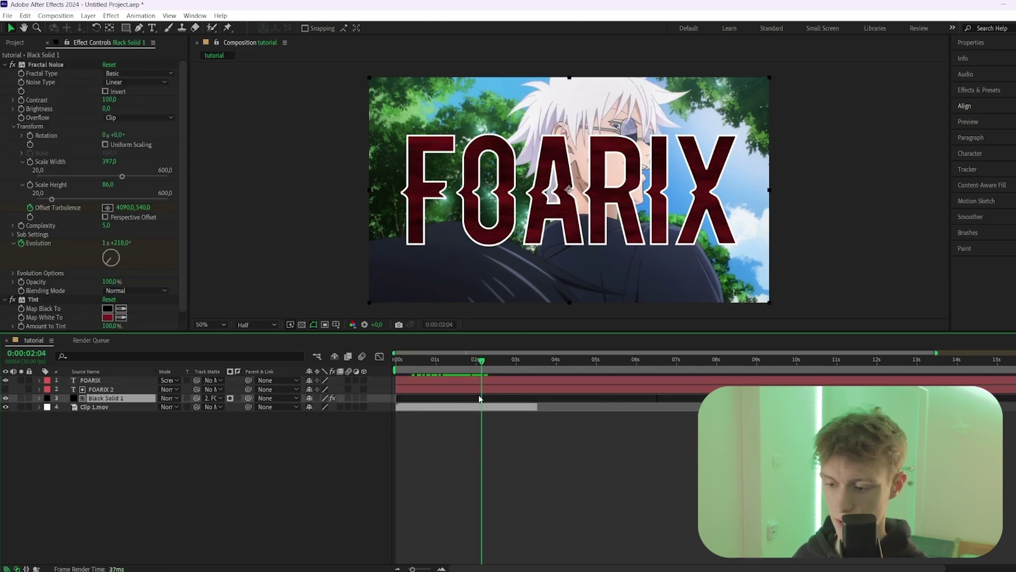
{"action": "key", "text": "u"}
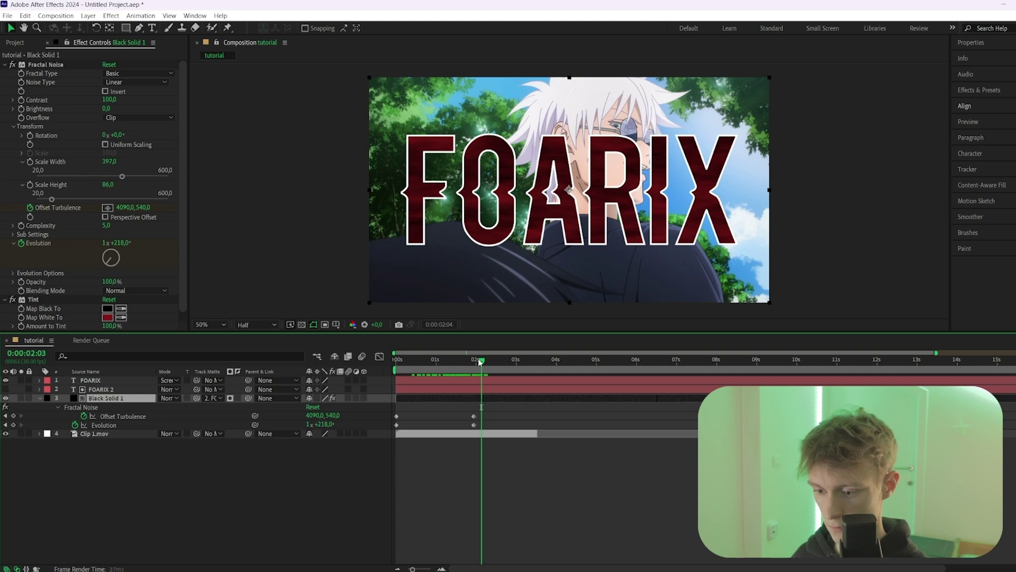
{"action": "left_click", "coordinate": [534, 380]}
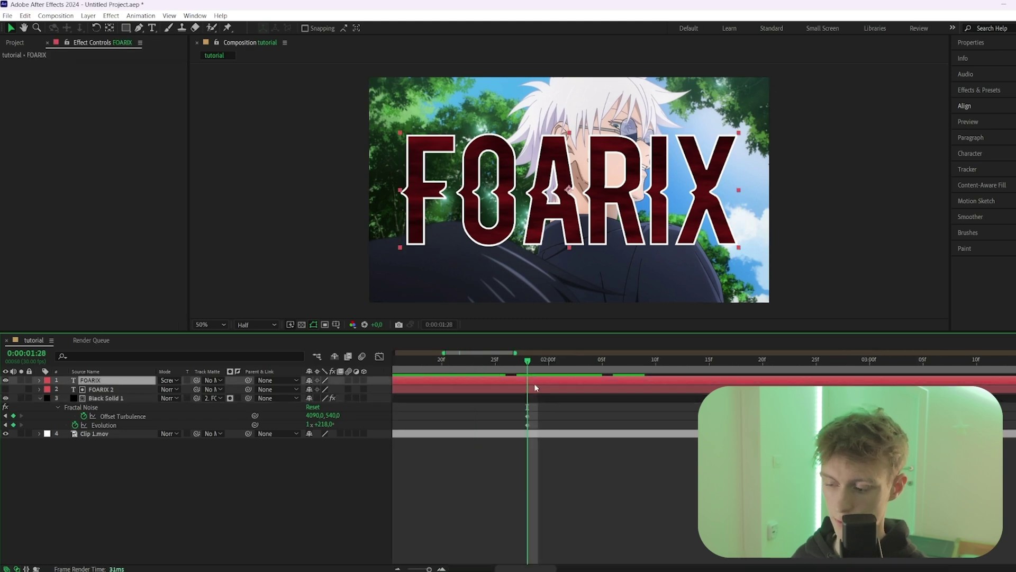
{"action": "left_click", "coordinate": [534, 398], "text": "shift"}
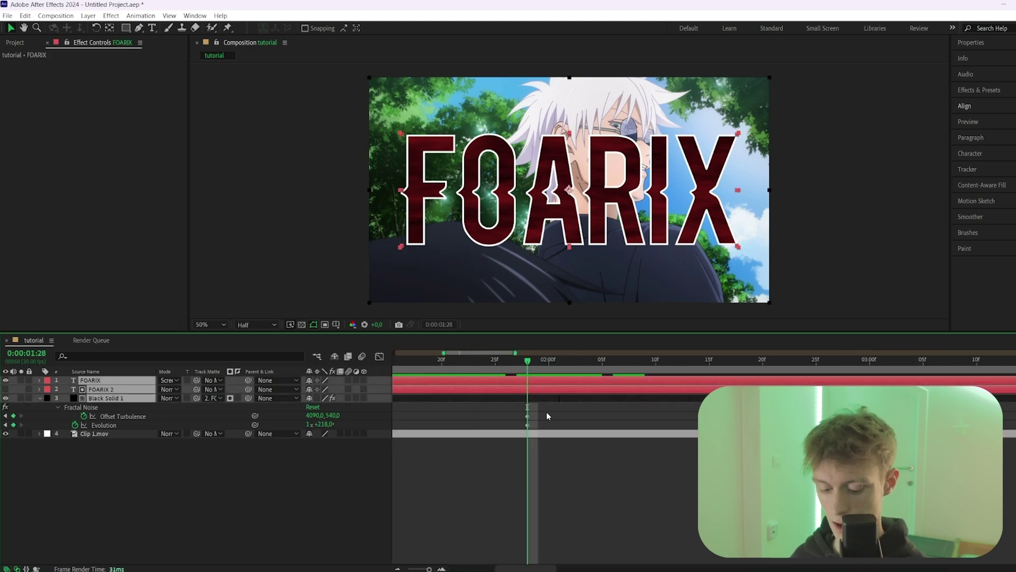
{"action": "key", "text": "ctrl+shift+d"}
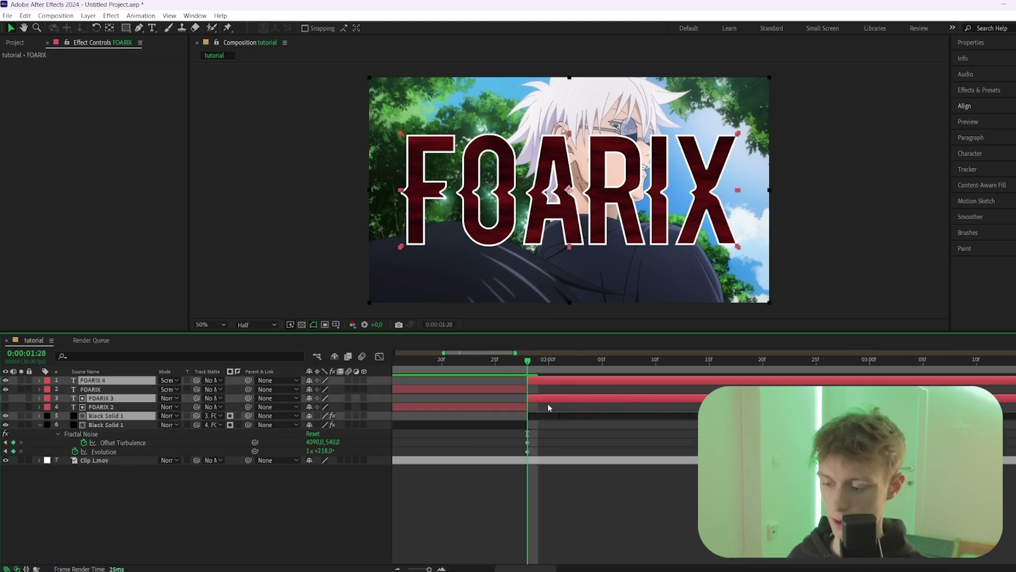
{"action": "key", "text": "Delete"}
{"action": "key", "text": "Home"}
{"action": "key", "text": "minus"}
{"action": "key", "text": "minus"}
{"action": "key", "text": "minus"}
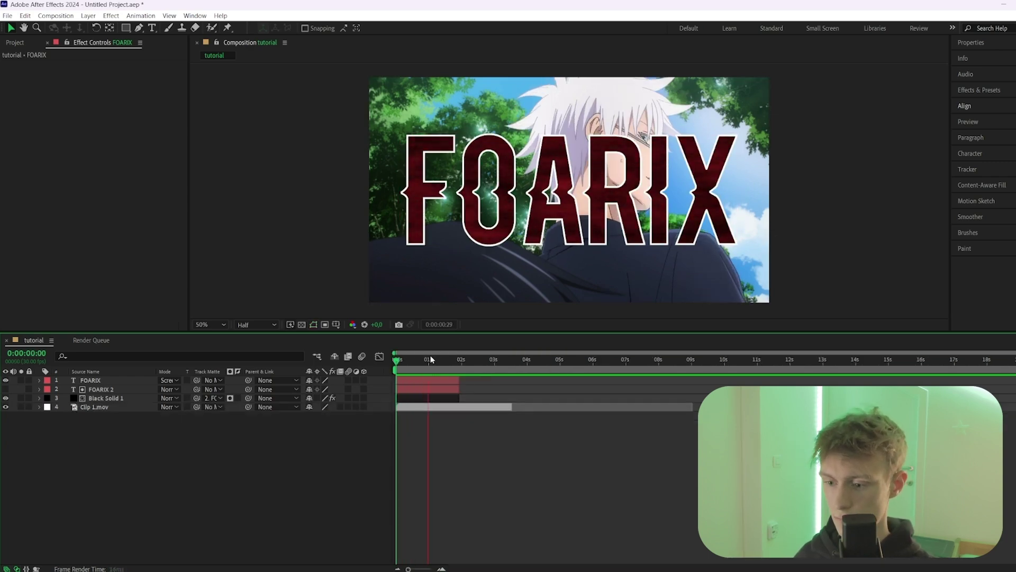
Step: Offset the outlined FOARIX layer from its fill by setting its position to 975, 528
{"action": "left_click", "coordinate": [98, 381]}
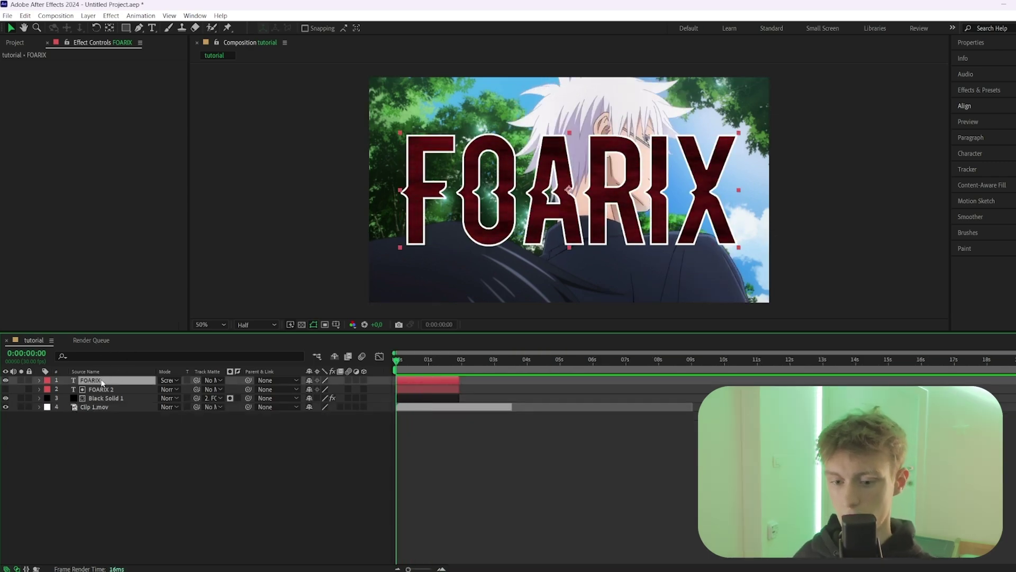
{"action": "key", "text": "p"}
{"action": "left_click_drag", "start_coordinate": [311, 389], "coordinate": [323, 389]}
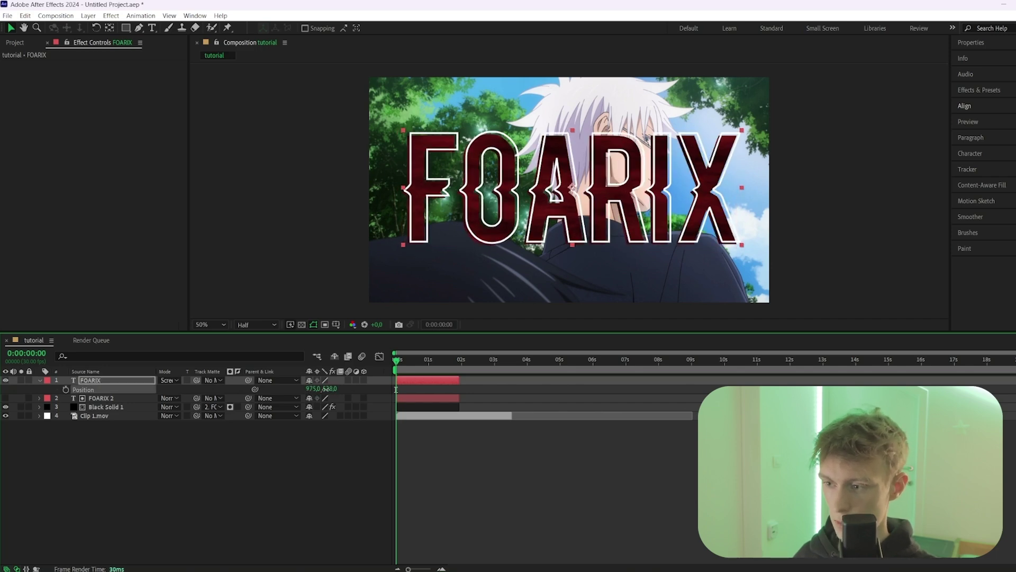
{"action": "key", "text": "p"}
Step: Apply Deep Glow to the outlined FOARIX layer with radius 82 and exposure 0.52
{"action": "key", "text": "ctrl+space"}
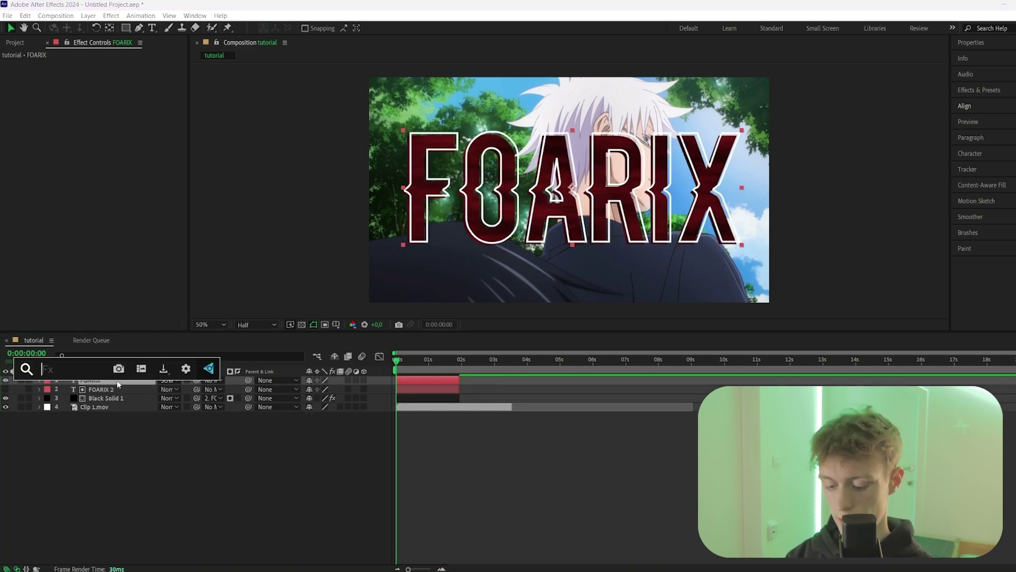
{"action": "type", "text": "deep"}
{"action": "key", "text": "Return"}
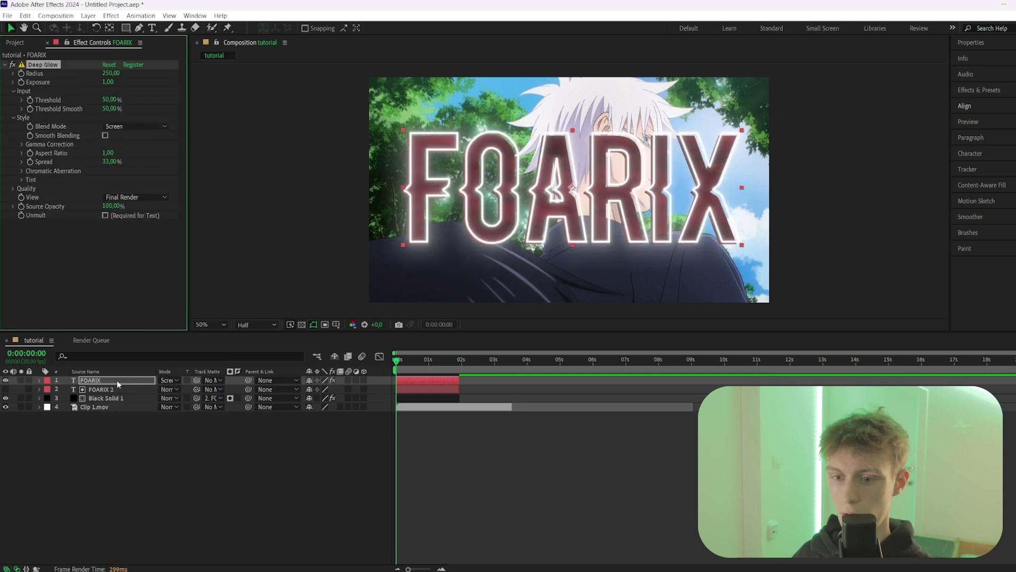
{"action": "left_click_drag", "start_coordinate": [109, 84], "coordinate": [102, 83]}
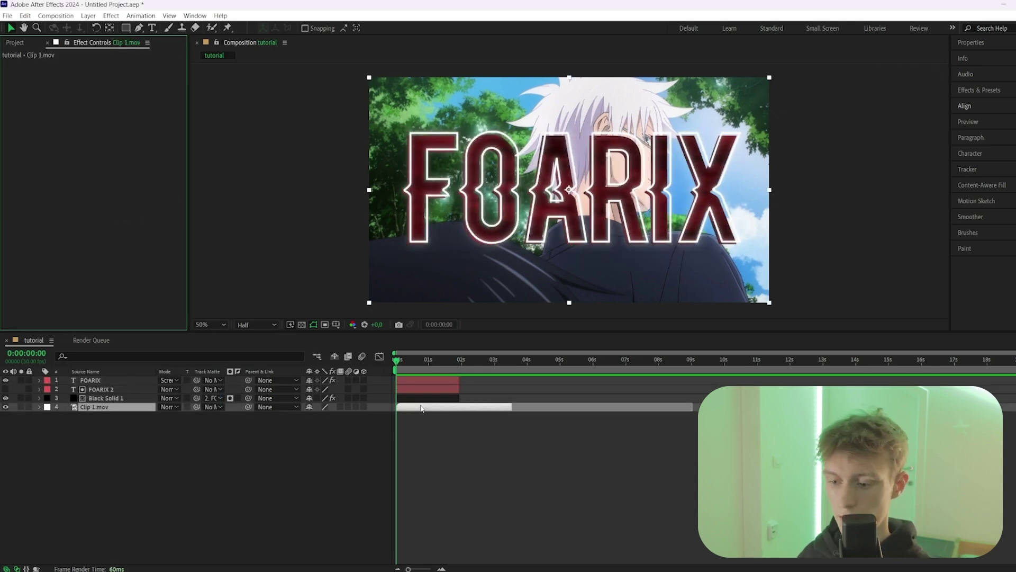
Step: Apply Lumetri Color to Clip 1.mov and darken it with an exposure of about -1.7
{"action": "left_click", "coordinate": [421, 407]}
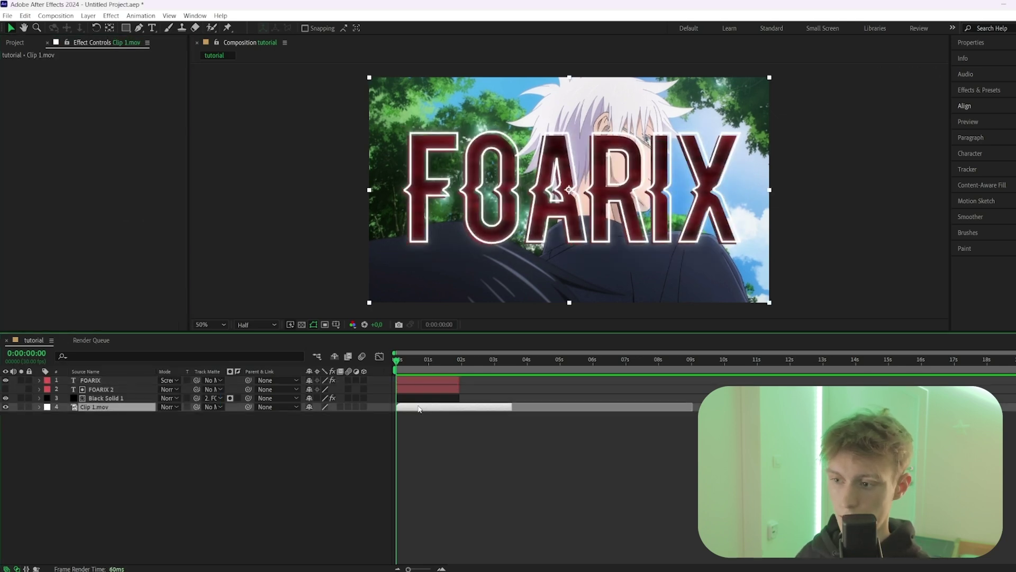
{"action": "key", "text": "ctrl+space"}
{"action": "type", "text": "lum"}
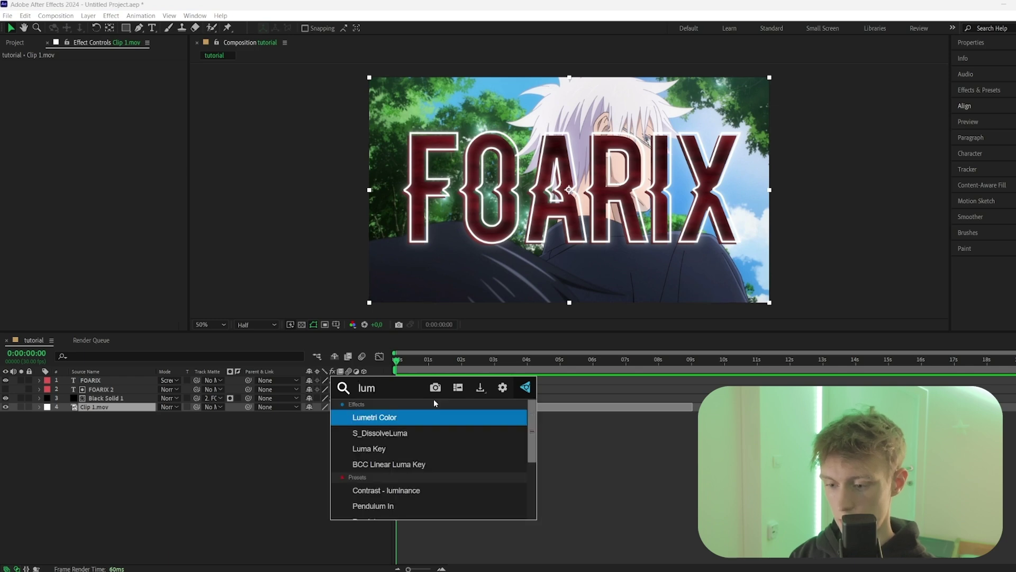
{"action": "key", "text": "Return"}
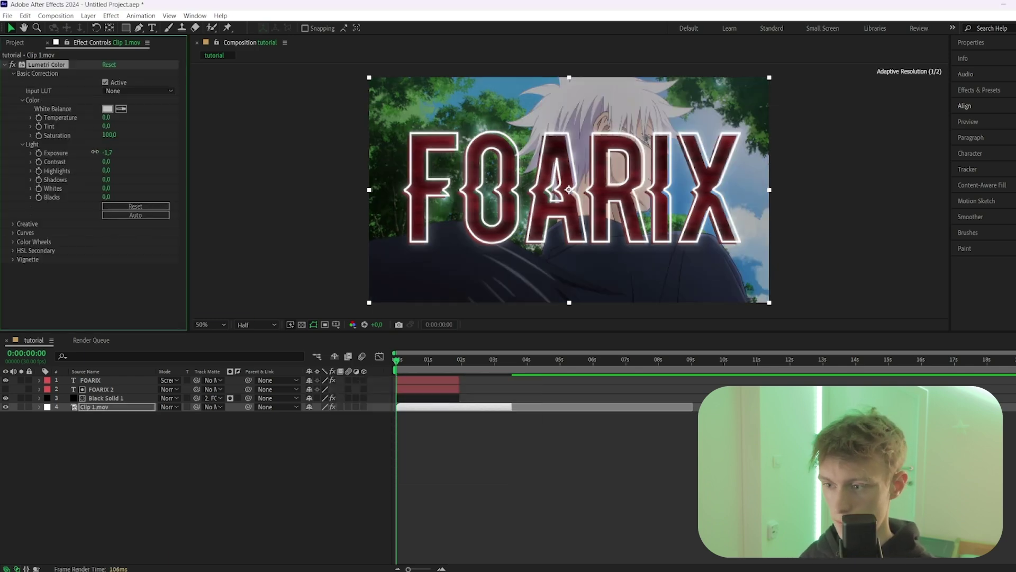
Step: Create an adjustment layer above the outlined FOARIX layer and trim it to the text layers' length
{"action": "left_click", "coordinate": [594, 179]}
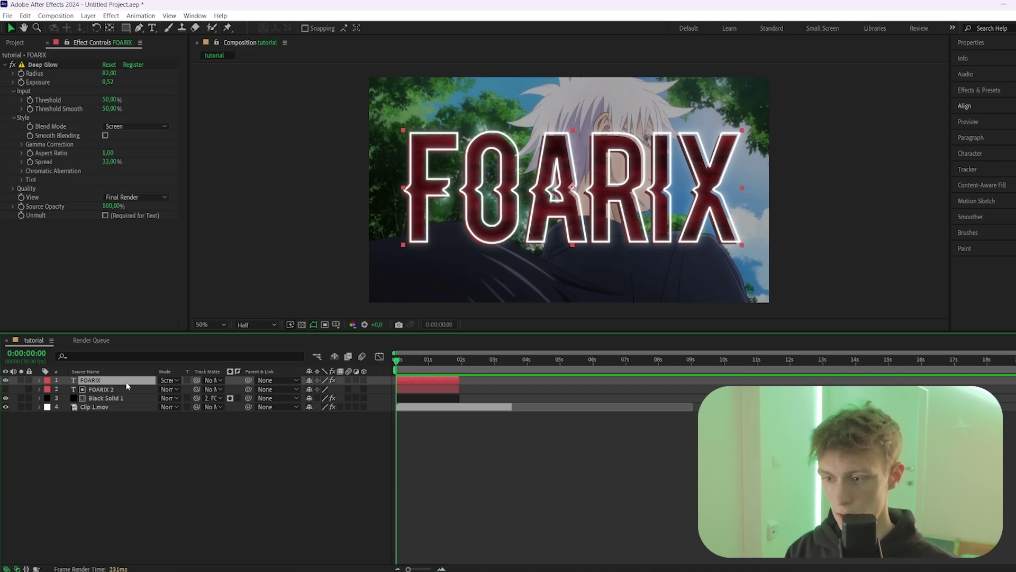
{"action": "key", "text": "ctrl+alt+y"}
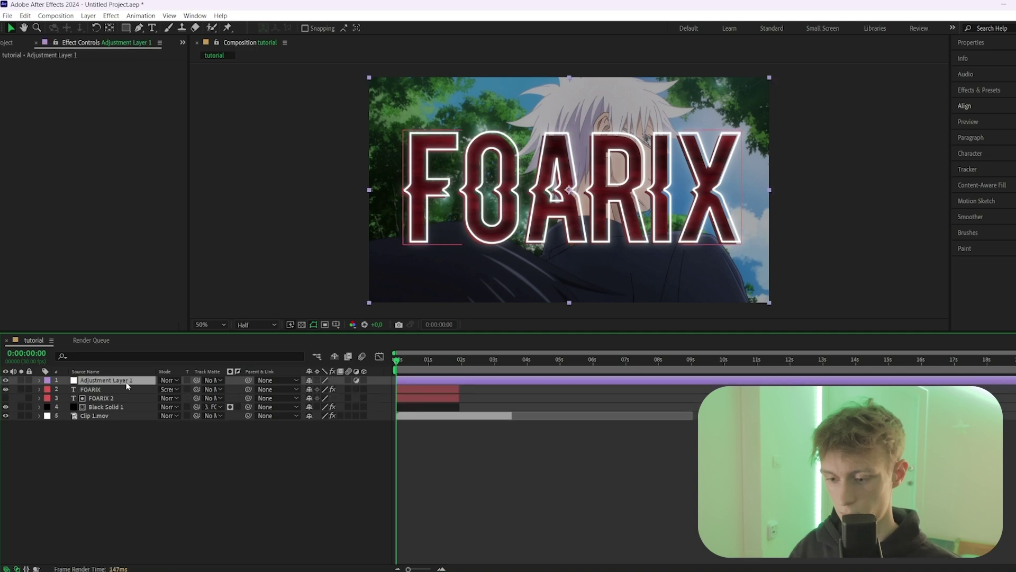
{"action": "right_click", "coordinate": [382, 379]}
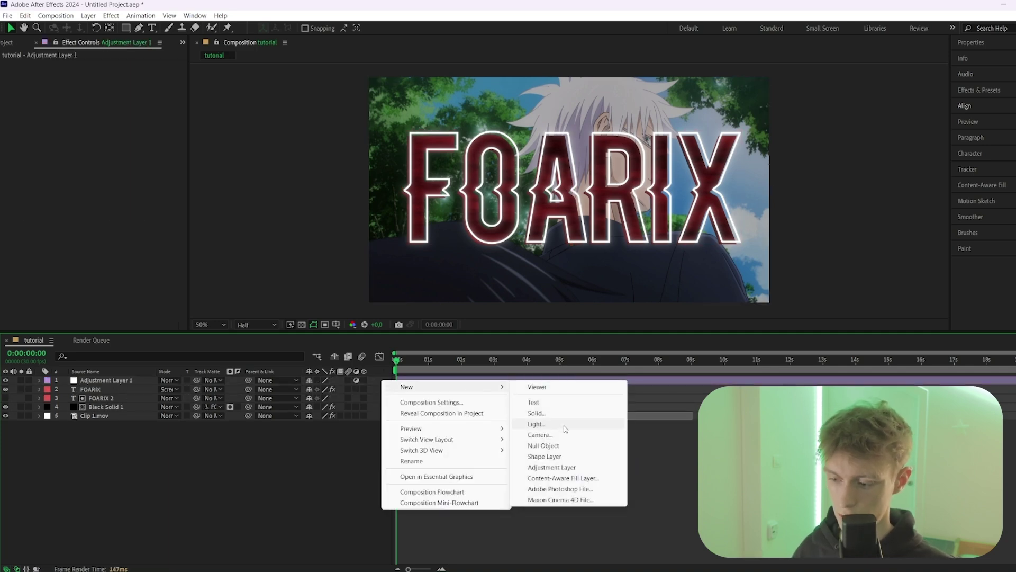
{"action": "left_click", "coordinate": [412, 382]}
Step: Apply the Slider Control effect to the adjustment layer
{"action": "key", "text": "ctrl+space"}
{"action": "type", "text": "slider"}
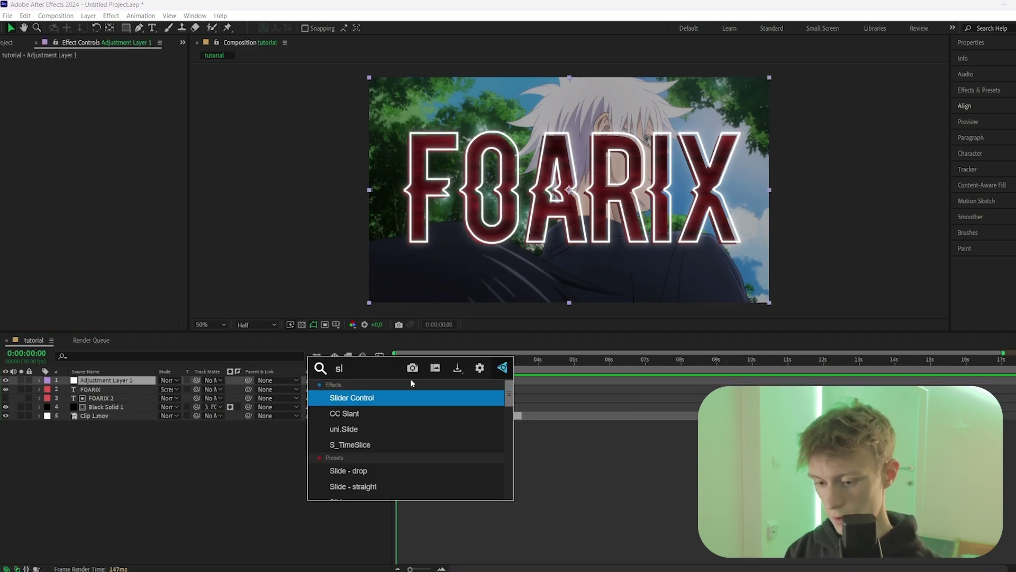
{"action": "left_click", "coordinate": [359, 398]}
Step: Add a Tracking text animator to the outlined FOARIX layer and to the FOARIX 2 layer
{"action": "left_click", "coordinate": [62, 392]}
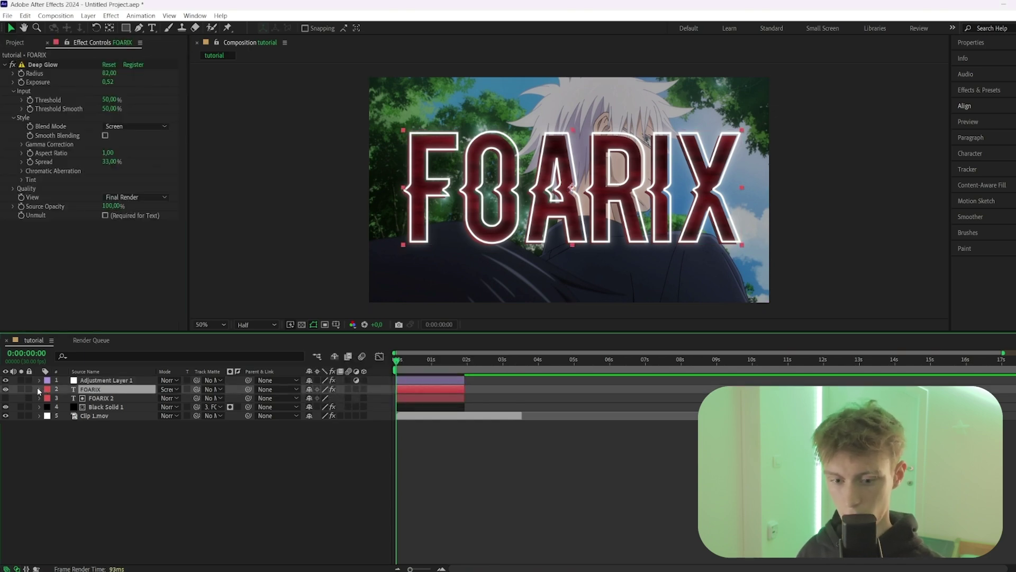
{"action": "left_click", "coordinate": [39, 389]}
{"action": "left_click", "coordinate": [40, 468]}
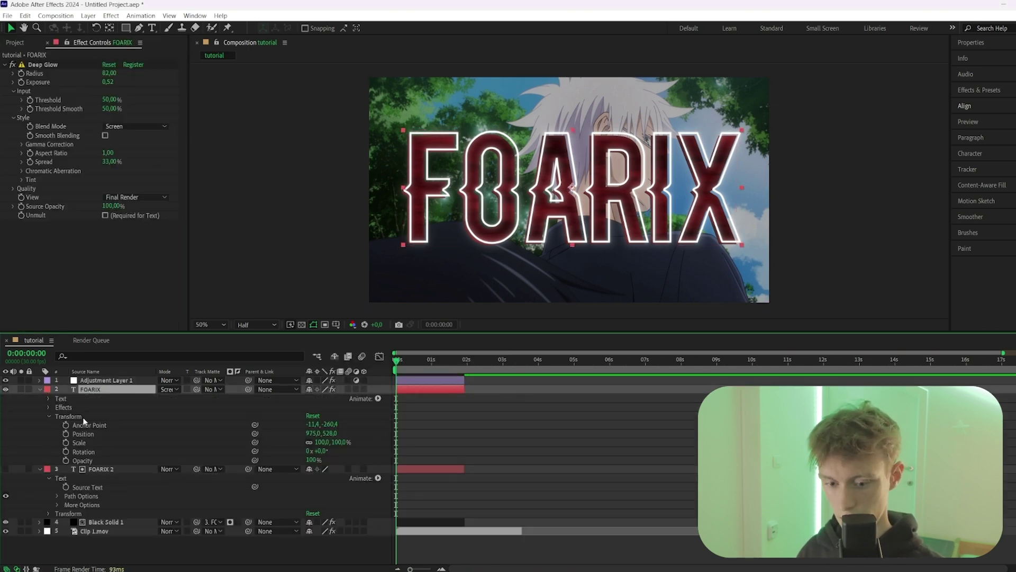
{"action": "left_click", "coordinate": [377, 398]}
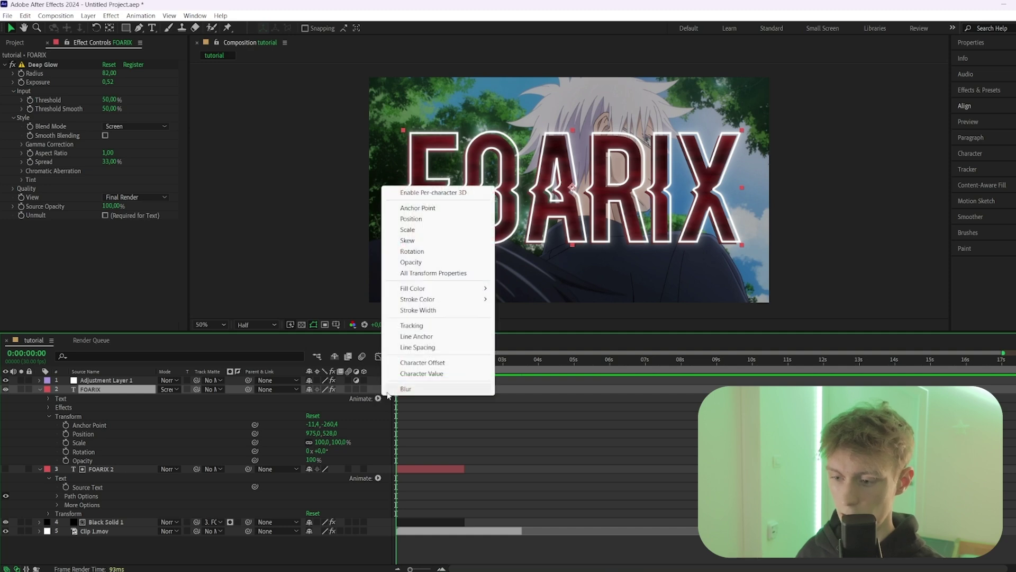
{"action": "left_click", "coordinate": [418, 327]}
{"action": "scroll", "coordinate": [362, 426], "scroll_direction": "down", "scroll_amount": 3}
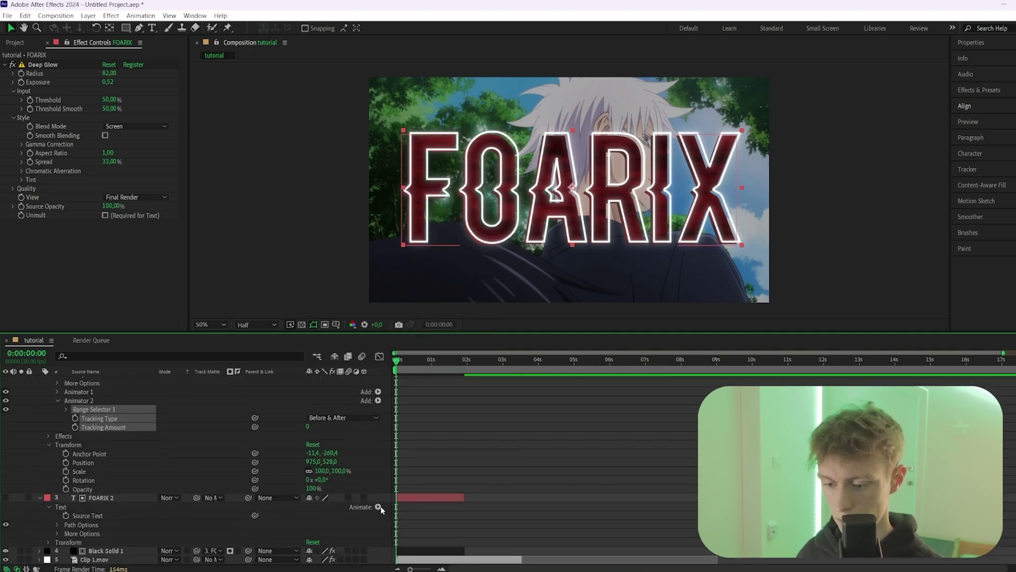
{"action": "left_click", "coordinate": [378, 507]}
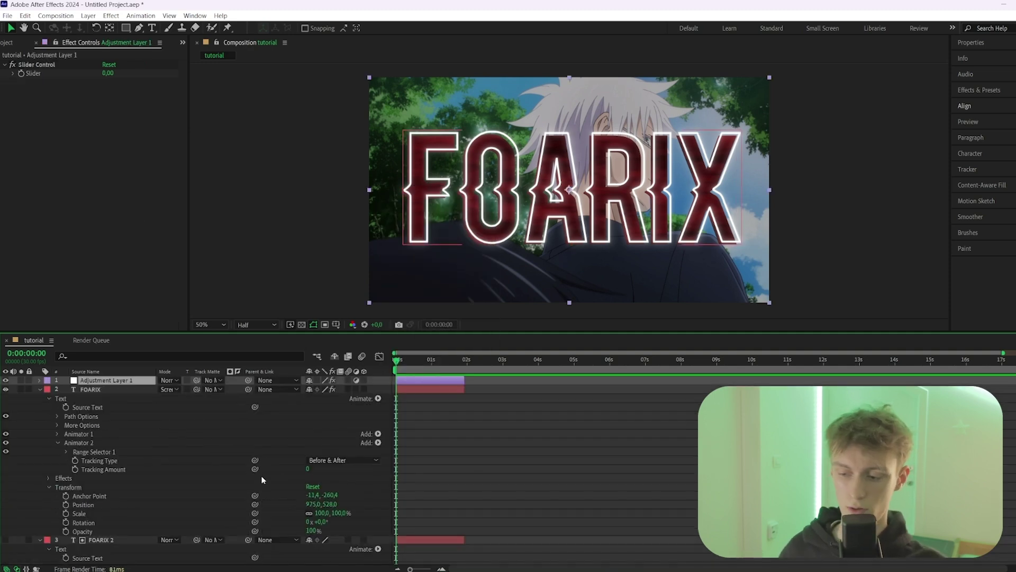
Step: Link the Tracking Amount of both FOARIX text layers to the adjustment layer's Slider Control
{"action": "left_click_drag", "start_coordinate": [255, 469], "coordinate": [35, 72]}
{"action": "left_click", "coordinate": [39, 390]}
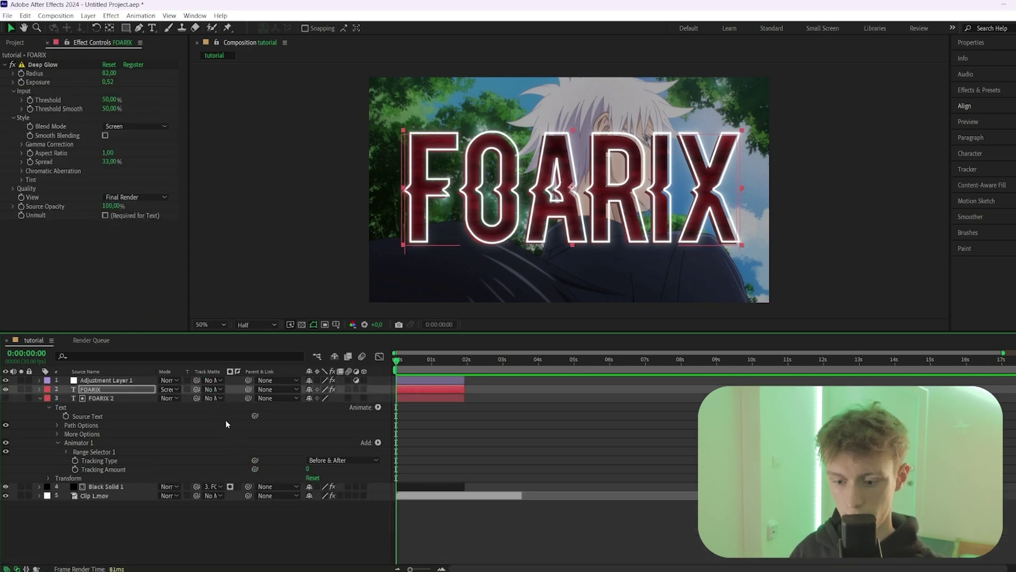
{"action": "left_click", "coordinate": [39, 389]}
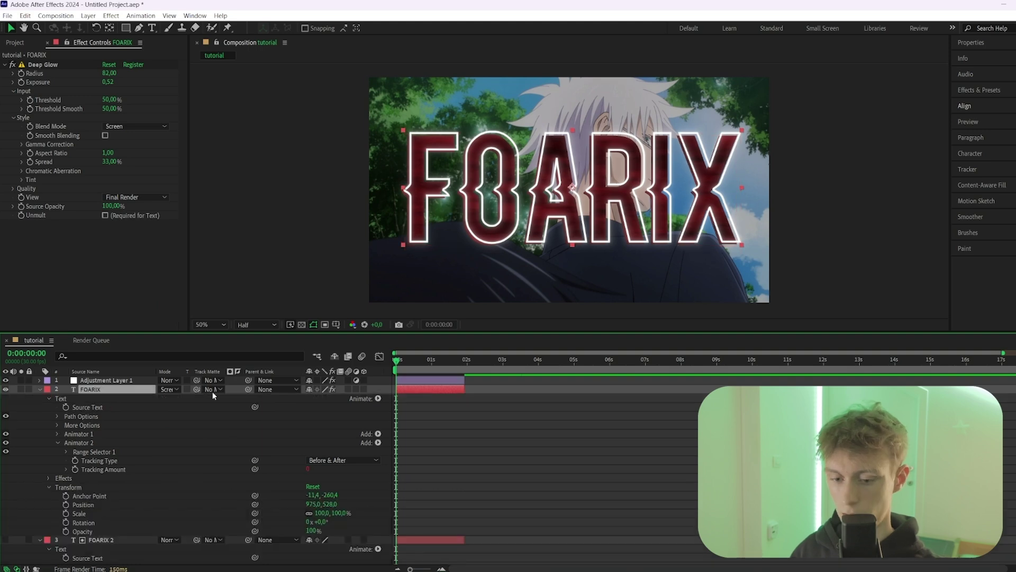
{"action": "left_click", "coordinate": [40, 389]}
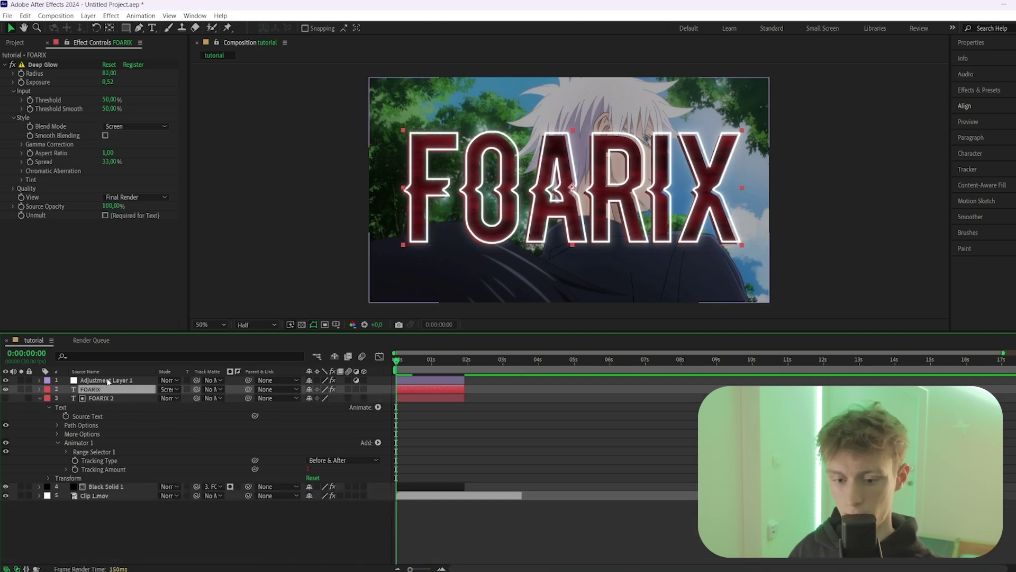
{"action": "left_click", "coordinate": [106, 381]}
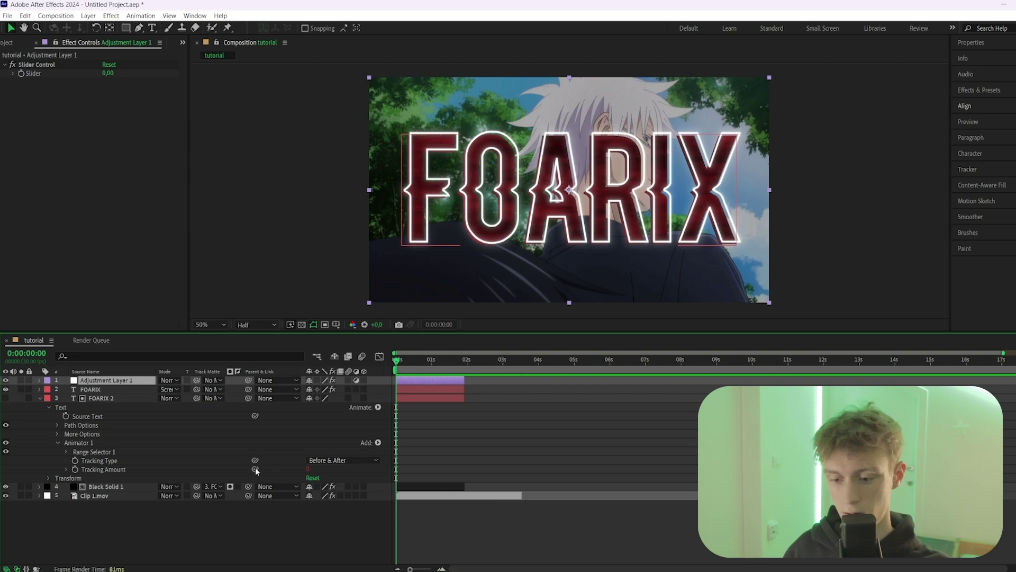
{"action": "left_click_drag", "start_coordinate": [147, 320], "coordinate": [29, 69]}
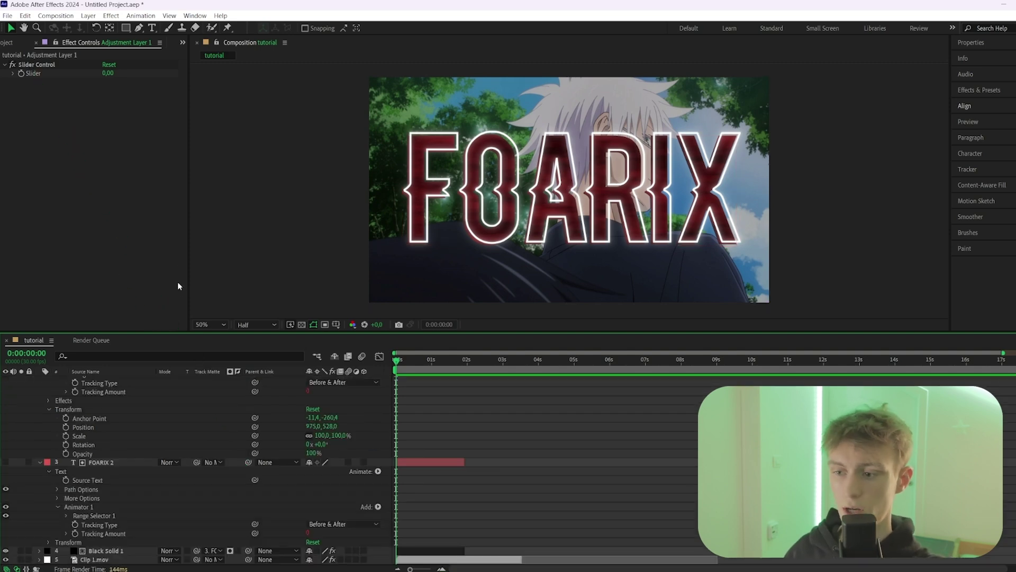
Step: Try a slider value of 19 to test the linked text tracking
{"action": "left_click", "coordinate": [107, 74]}
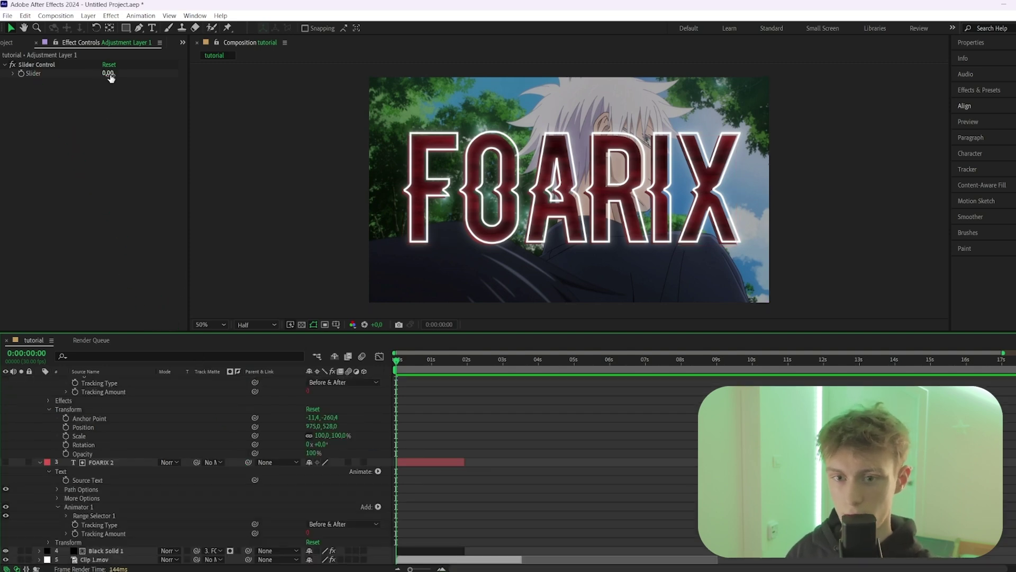
{"action": "type", "text": "19"}
{"action": "key", "text": "Return"}
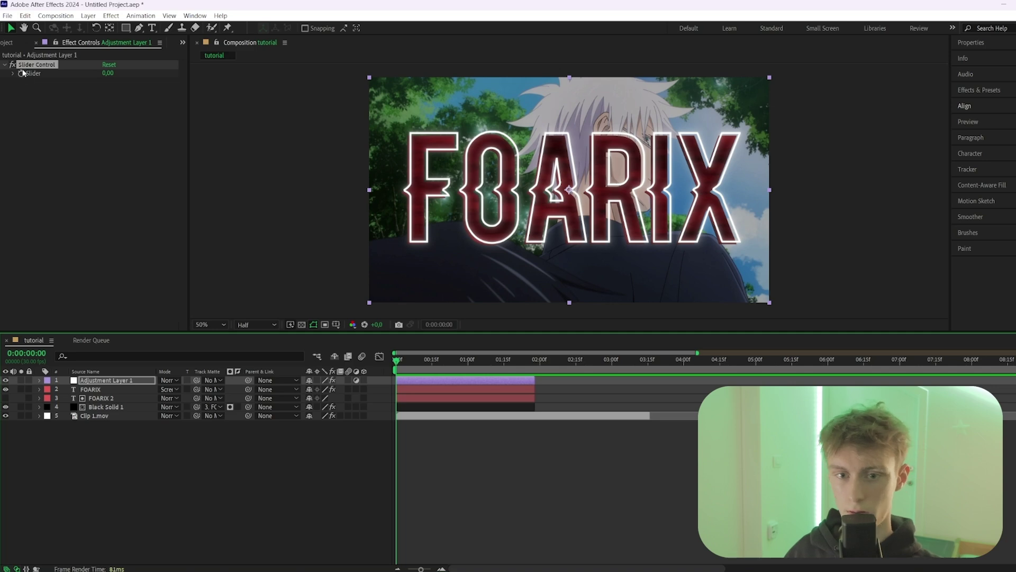
Step: Keyframe the adjustment layer's slider from -225 at the first frame to 37 at about one second
{"action": "left_click", "coordinate": [22, 76]}
{"action": "left_click_drag", "start_coordinate": [108, 76], "coordinate": [513, 367]}
{"action": "left_click", "coordinate": [436, 380]}
{"action": "key", "text": "u"}
{"action": "left_click", "coordinate": [112, 73]}
{"action": "type", "text": "37"}
{"action": "key", "text": "Return"}
Step: Hold the slider at 37 with a duplicate keyframe at 0:00:01:19 and set it to -239 at 0:00:01:27
{"action": "key", "text": "Page_Down"}
{"action": "key", "text": "Page_Down"}
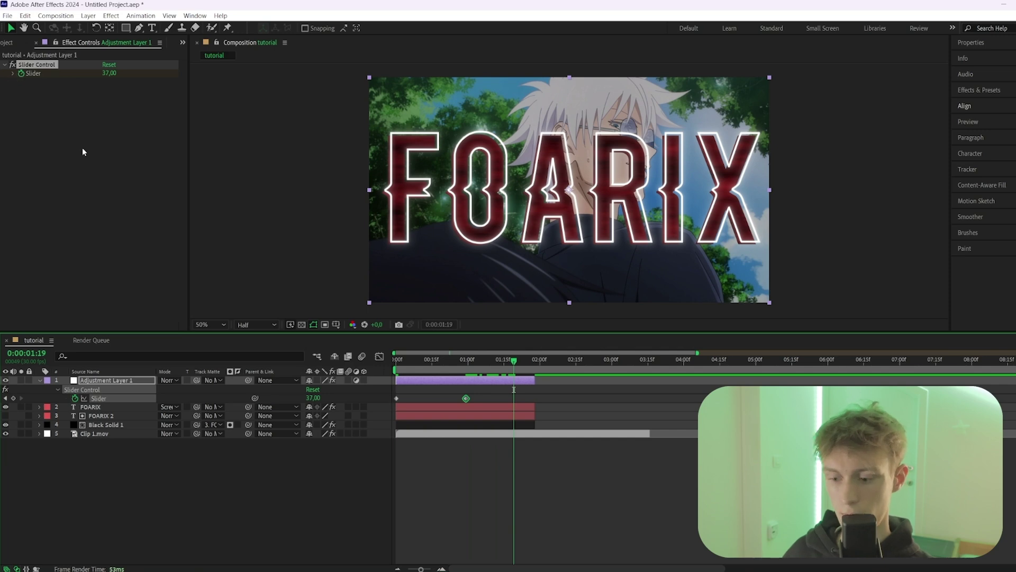
{"action": "key", "text": "ctrl+c"}
{"action": "key", "text": "ctrl+v"}
{"action": "key", "text": "Page_Down"}
{"action": "key", "text": "Page_Down"}
{"action": "key", "text": "Page_Down"}
{"action": "key", "text": "Page_Down"}
{"action": "key", "text": "Page_Down"}
{"action": "key", "text": "Page_Down"}
{"action": "key", "text": "Page_Down"}
{"action": "key", "text": "Page_Down"}
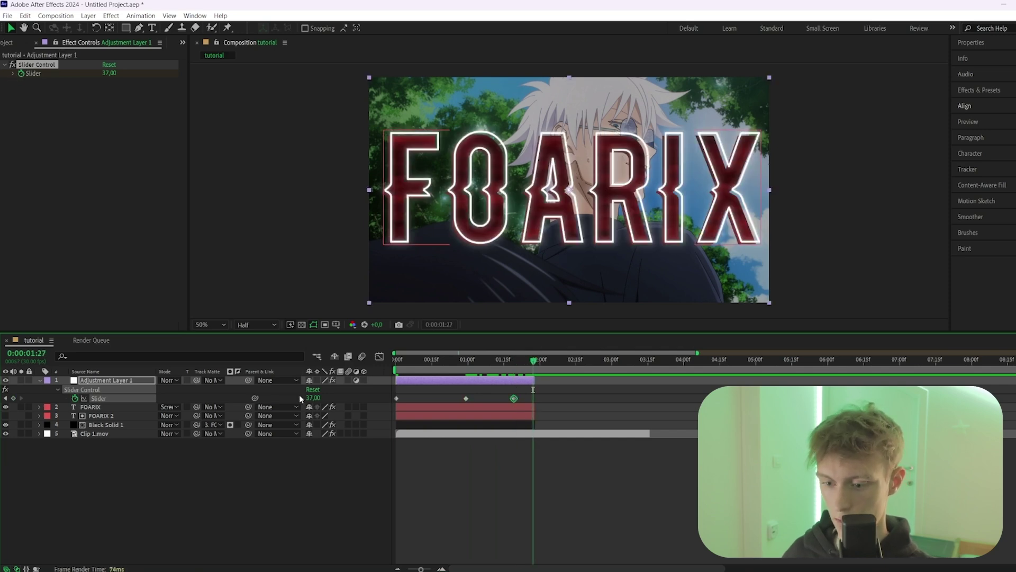
{"action": "left_click_drag", "start_coordinate": [114, 74], "coordinate": [95, 73]}
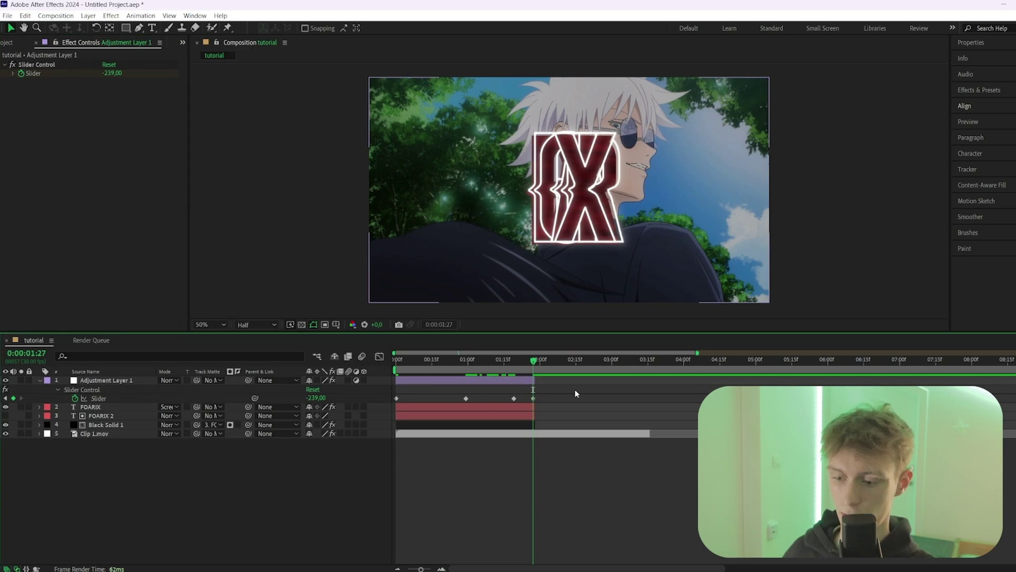
Step: Apply Easy Ease to all four slider keyframes and show their value graph
{"action": "left_click_drag", "start_coordinate": [575, 389], "coordinate": [376, 435]}
{"action": "key", "text": "F9"}
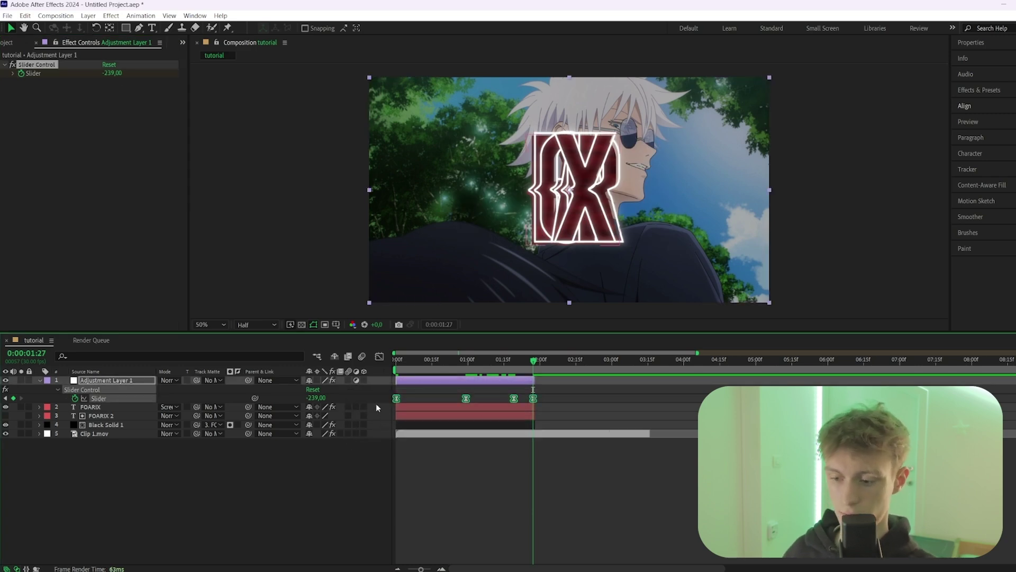
{"action": "left_click", "coordinate": [380, 356]}
{"action": "right_click", "coordinate": [473, 419]}
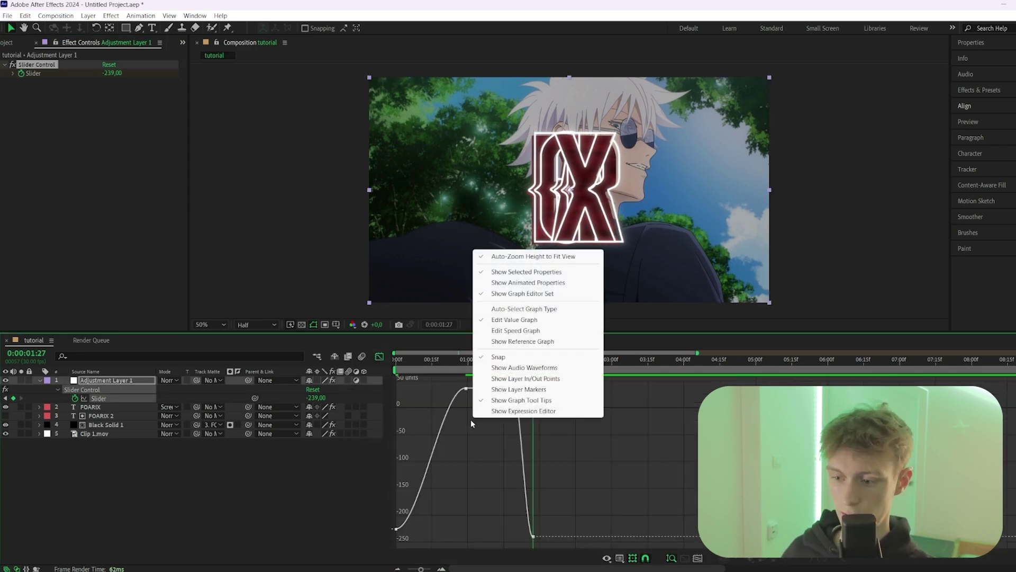
{"action": "left_click", "coordinate": [511, 320]}
Step: Shape the slider's value curve to rise steeply at the start and fall sharply at the end, and preview it
{"action": "left_click", "coordinate": [396, 528]}
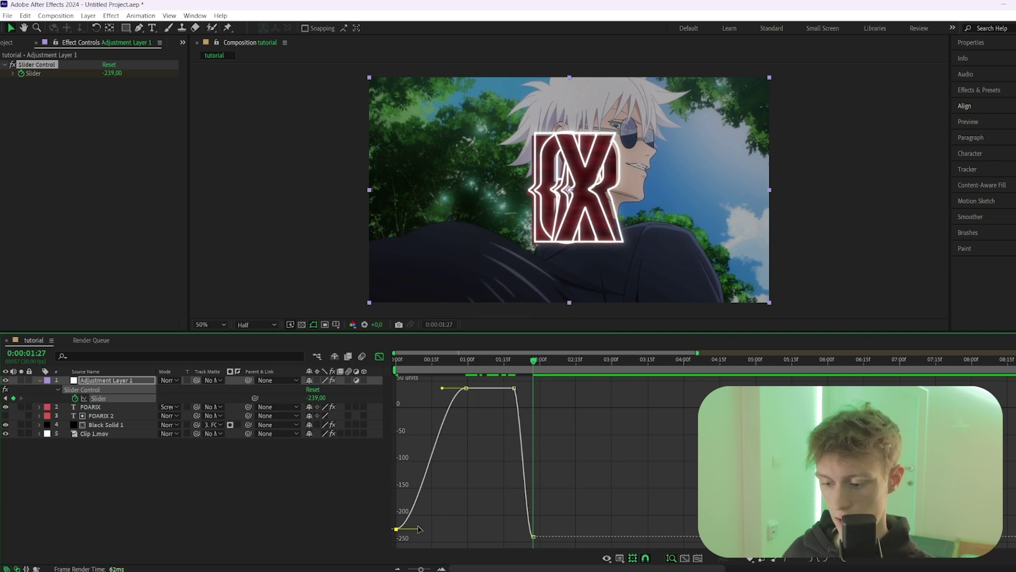
{"action": "left_click_drag", "start_coordinate": [419, 529], "coordinate": [419, 388]}
{"action": "left_click", "coordinate": [527, 407]}
{"action": "left_click", "coordinate": [514, 387]}
{"action": "left_click_drag", "start_coordinate": [521, 388], "coordinate": [526, 388]}
{"action": "left_click_drag", "start_coordinate": [527, 536], "coordinate": [533, 393]}
{"action": "key", "text": "space"}
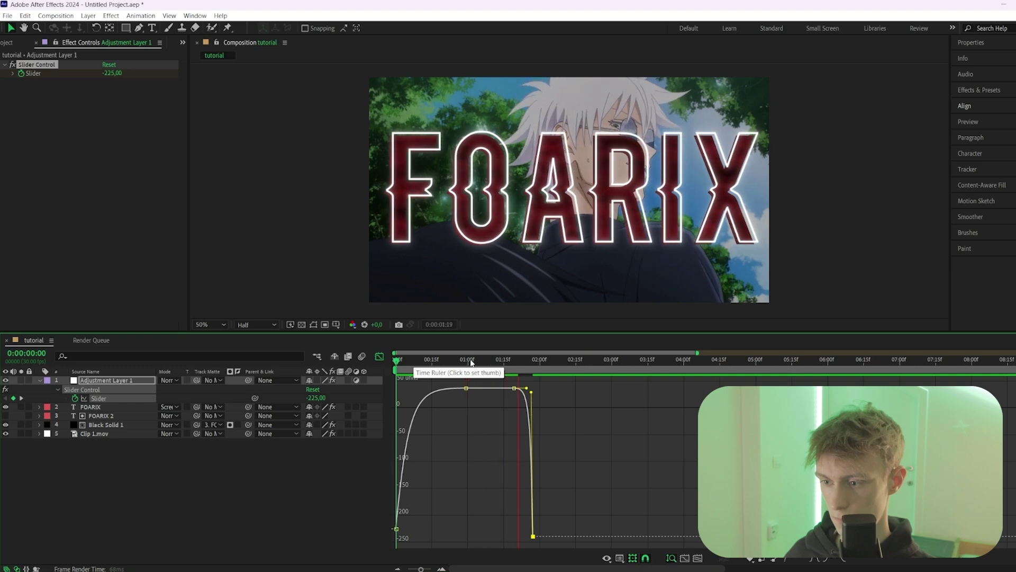
{"action": "left_click_drag", "start_coordinate": [453, 360], "coordinate": [408, 360]}
{"action": "left_click_drag", "start_coordinate": [531, 396], "coordinate": [530, 394]}
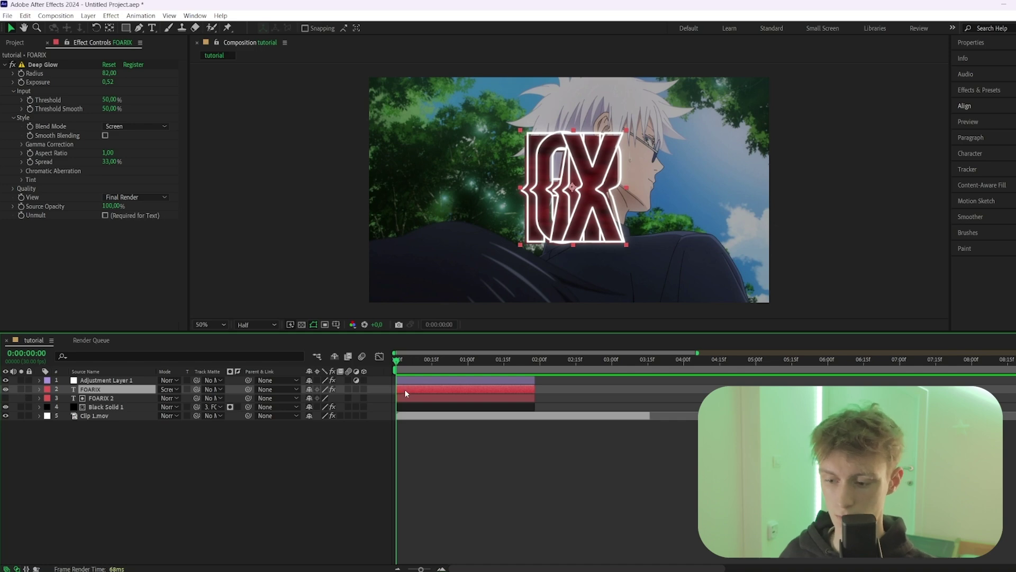
Step: Keyframe the outlined FOARIX layer's scale from 0% at the first frame to 100% at about 0:00:01:21
{"action": "key", "text": "s"}
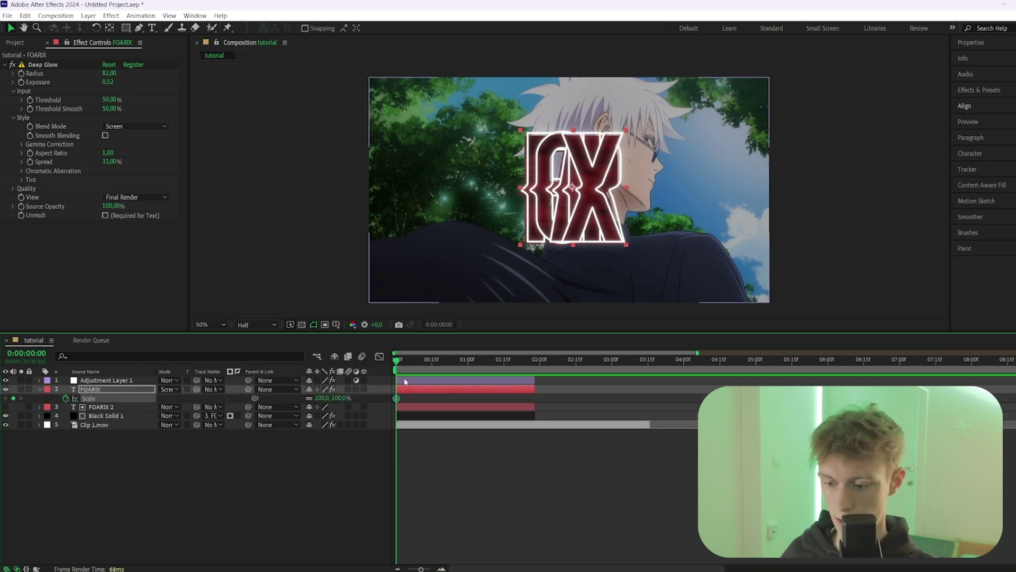
{"action": "left_click", "coordinate": [321, 397]}
{"action": "type", "text": "0"}
{"action": "key", "text": "Return"}
{"action": "left_click_drag", "start_coordinate": [451, 363], "coordinate": [518, 363]}
{"action": "left_click", "coordinate": [321, 397]}
{"action": "type", "text": "100"}
{"action": "key", "text": "Return"}
Step: Keyframe the outlined FOARIX layer's scale to 0% at 0:00:01:26, near the layer's end
{"action": "key", "text": "Page_Down"}
{"action": "key", "text": "Page_Down"}
{"action": "key", "text": "Page_Down"}
{"action": "key", "text": "Page_Down"}
{"action": "key", "text": "Page_Down"}
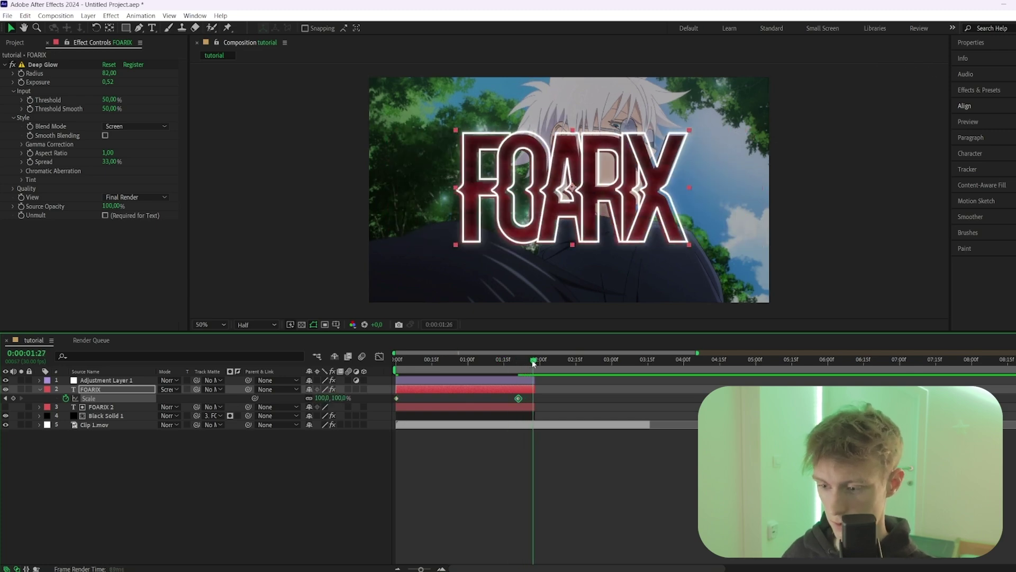
{"action": "left_click", "coordinate": [319, 397]}
{"action": "type", "text": "0"}
{"action": "key", "text": "Return"}
Step: Easy-ease the scale keyframes, shape their value curve with a steep rise and a sharp final drop, and preview the animation
{"action": "left_click_drag", "start_coordinate": [575, 392], "coordinate": [358, 428]}
{"action": "key", "text": "F9"}
{"action": "left_click", "coordinate": [379, 357]}
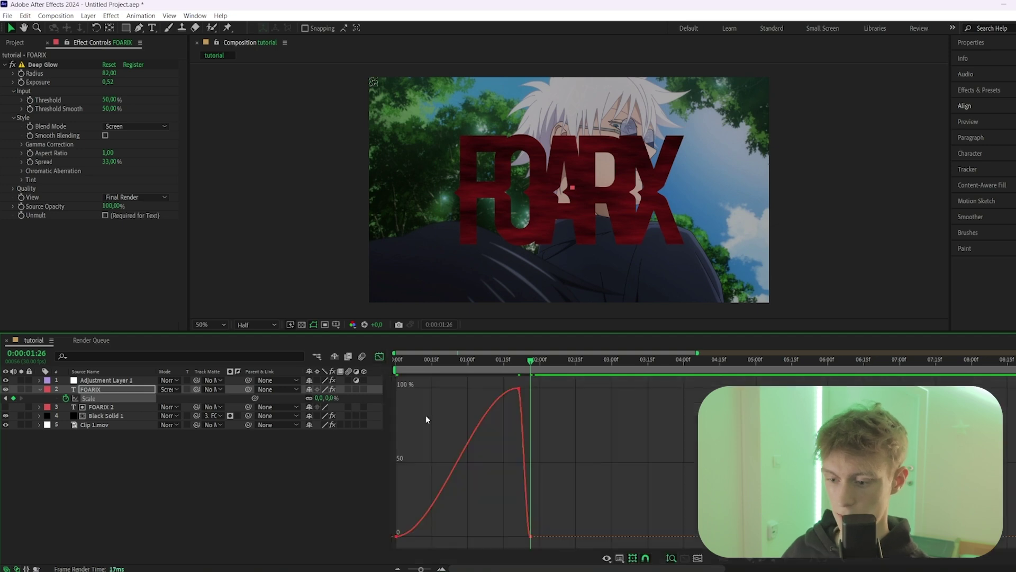
{"action": "left_click", "coordinate": [396, 536]}
{"action": "left_click_drag", "start_coordinate": [437, 538], "coordinate": [409, 398]}
{"action": "left_click_drag", "start_coordinate": [477, 388], "coordinate": [426, 388]}
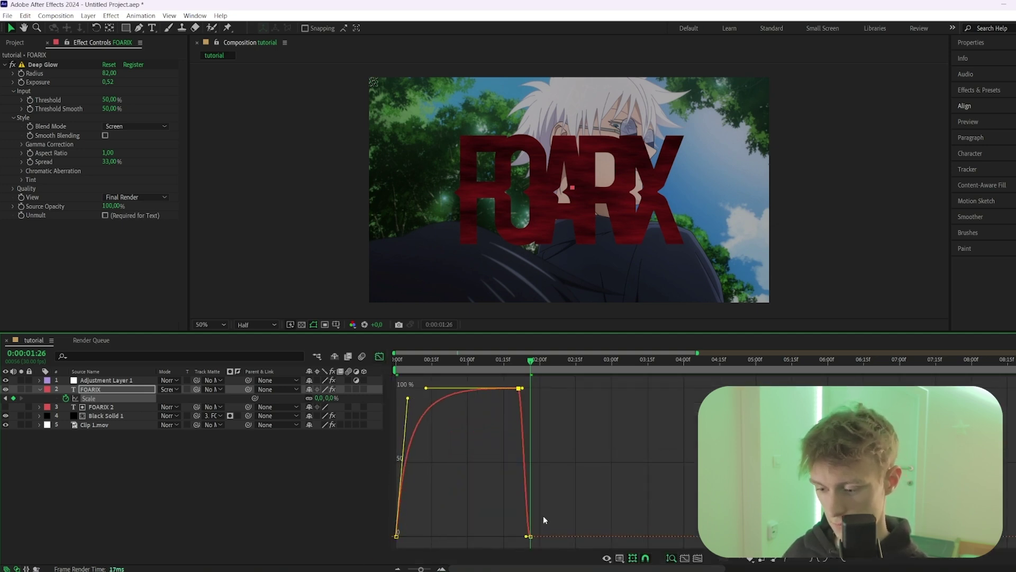
{"action": "left_click_drag", "start_coordinate": [527, 536], "coordinate": [530, 388]}
{"action": "key", "text": "space"}
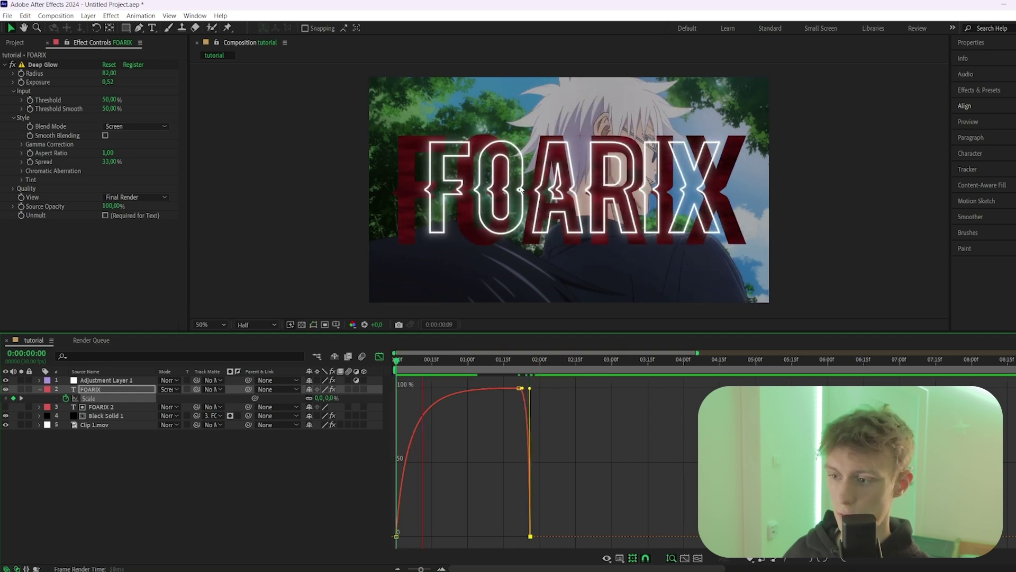
Step: Copy the outlined layer's three scale keyframes onto FOARIX 2 from the first frame and preview the result
{"action": "key", "text": "shift+F3"}
{"action": "left_click_drag", "start_coordinate": [577, 391], "coordinate": [394, 422]}
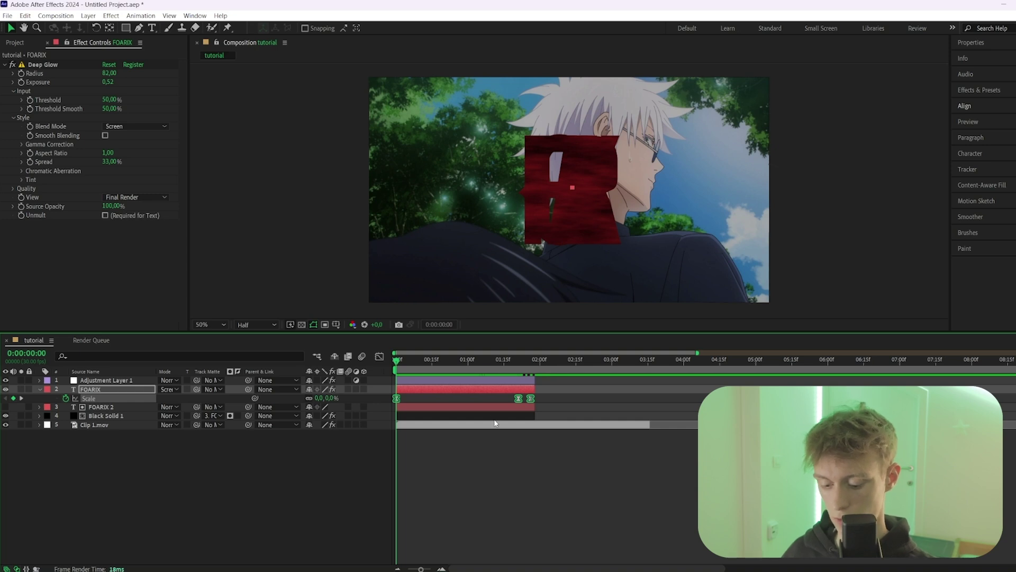
{"action": "left_click", "coordinate": [419, 398]}
{"action": "left_click", "coordinate": [426, 405]}
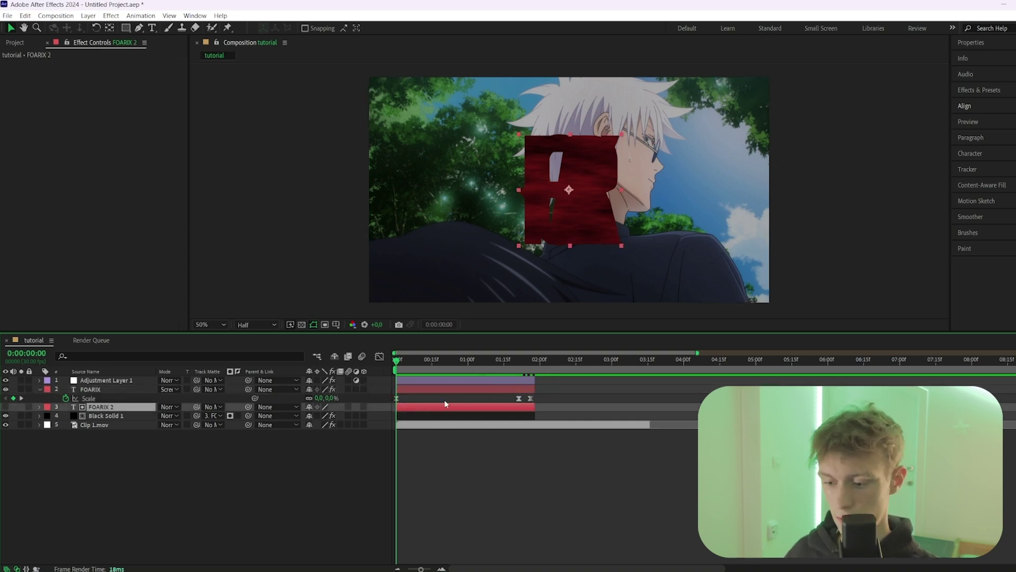
{"action": "key", "text": "ctrl+v"}
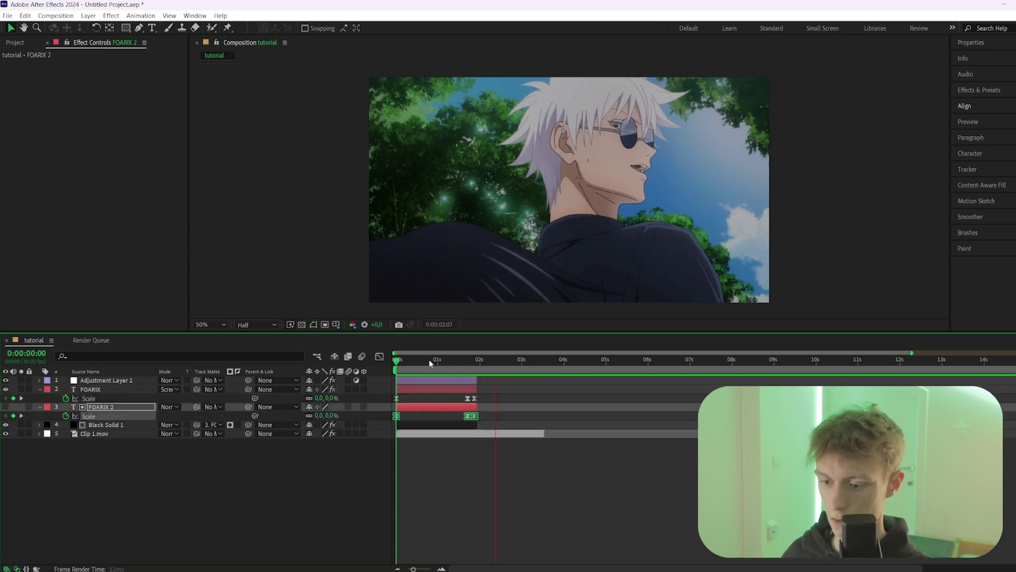
{"action": "left_click_drag", "start_coordinate": [428, 359], "coordinate": [357, 365]}
{"action": "key", "text": "space"}
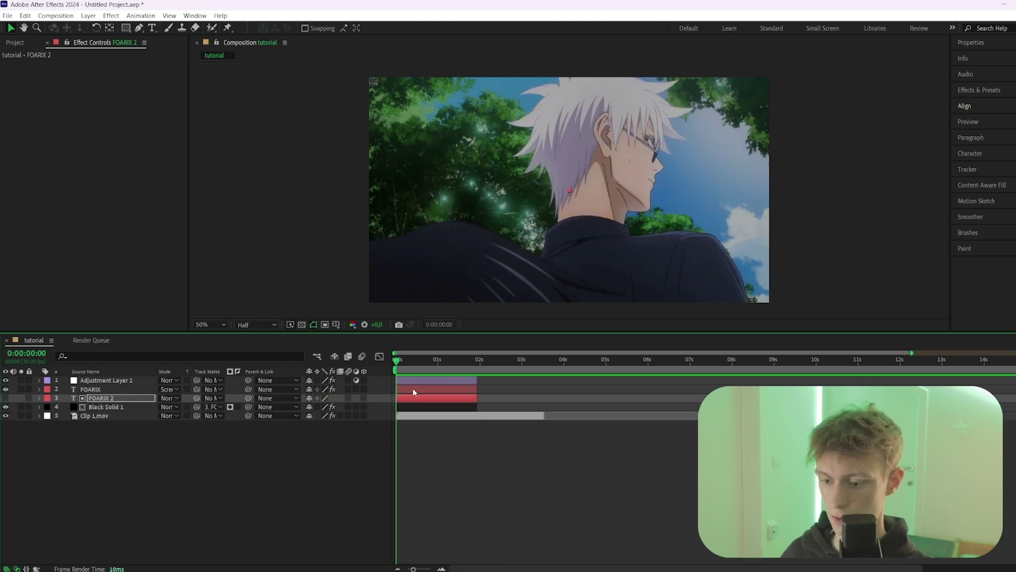
Step: Apply Wave Warp to the outlined FOARIX layer with a wave width of 564
{"action": "left_click", "coordinate": [414, 391]}
{"action": "left_click_drag", "start_coordinate": [412, 362], "coordinate": [417, 364]}
{"action": "key", "text": "ctrl+space"}
{"action": "type", "text": "wave warp"}
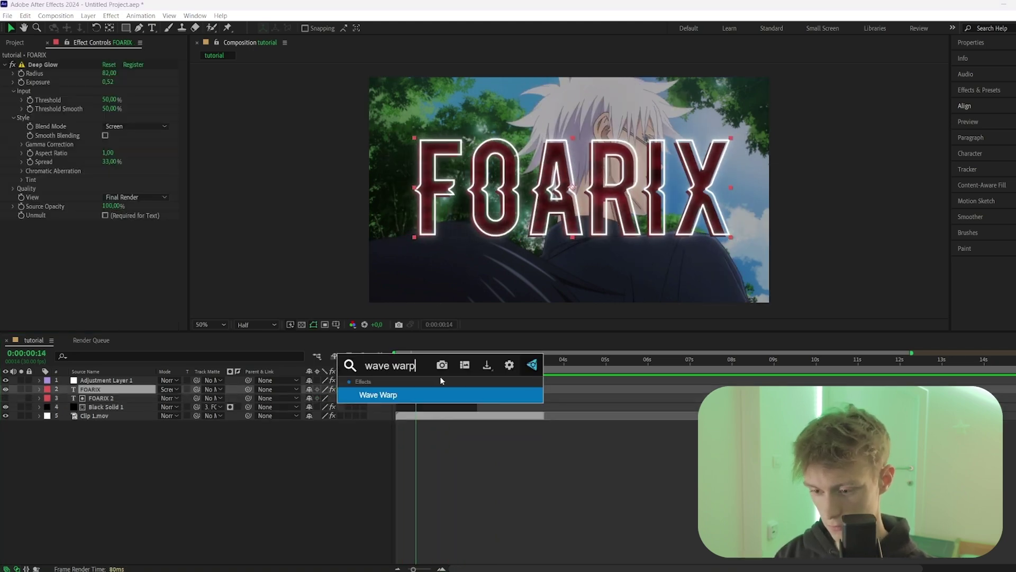
{"action": "key", "text": "Return"}
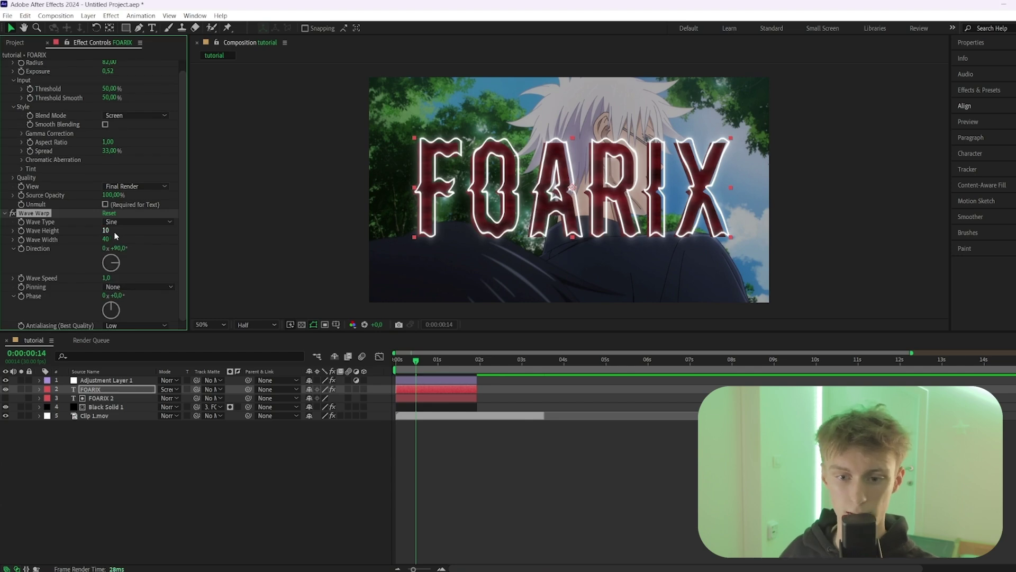
{"action": "left_click_drag", "start_coordinate": [106, 240], "coordinate": [634, 221]}
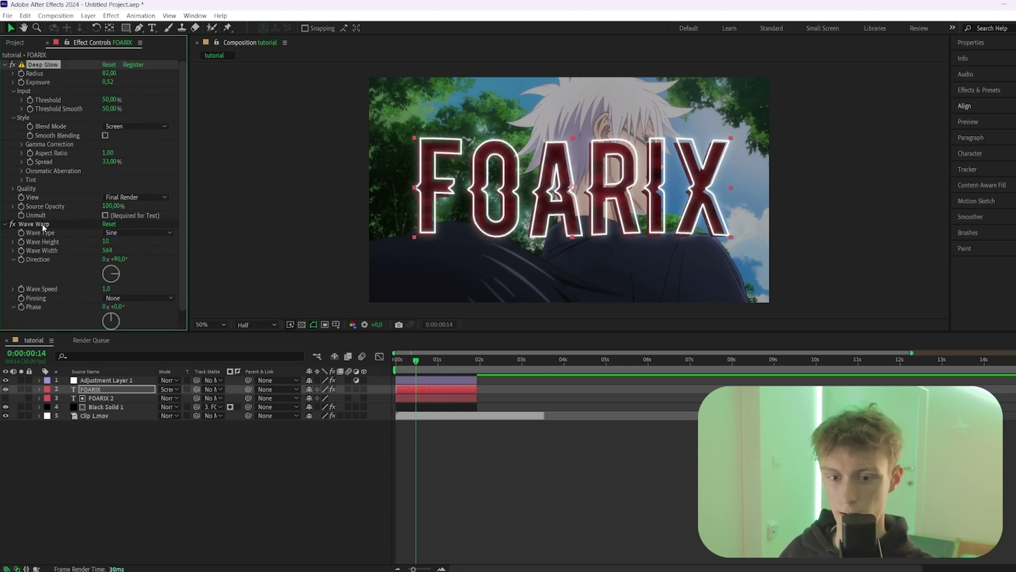
Step: Move Wave Warp above Deep Glow, copy it onto FOARIX 2, and preview the animation from the start
{"action": "left_click_drag", "start_coordinate": [40, 224], "coordinate": [56, 69]}
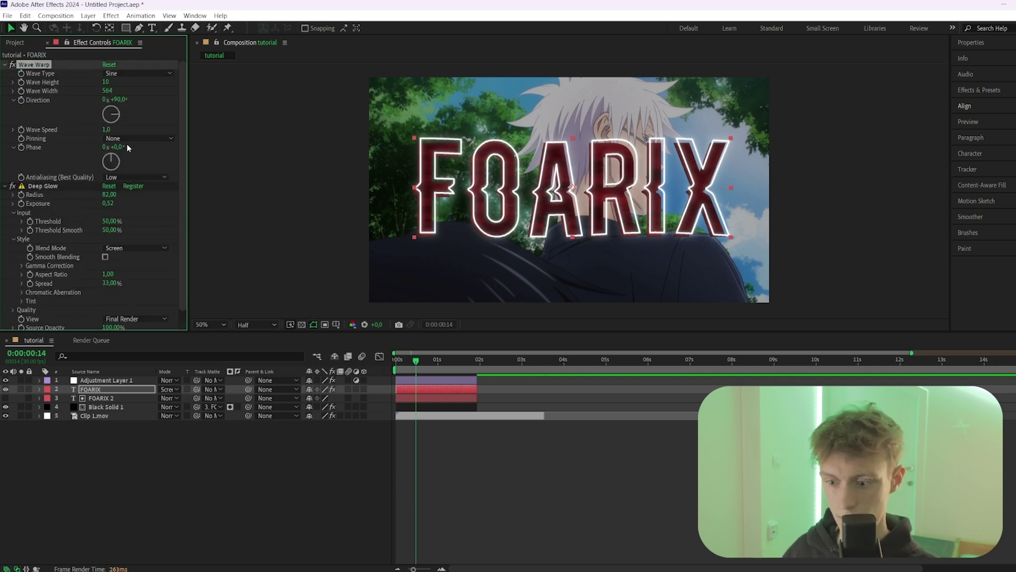
{"action": "left_click", "coordinate": [445, 401]}
{"action": "left_click", "coordinate": [444, 407]}
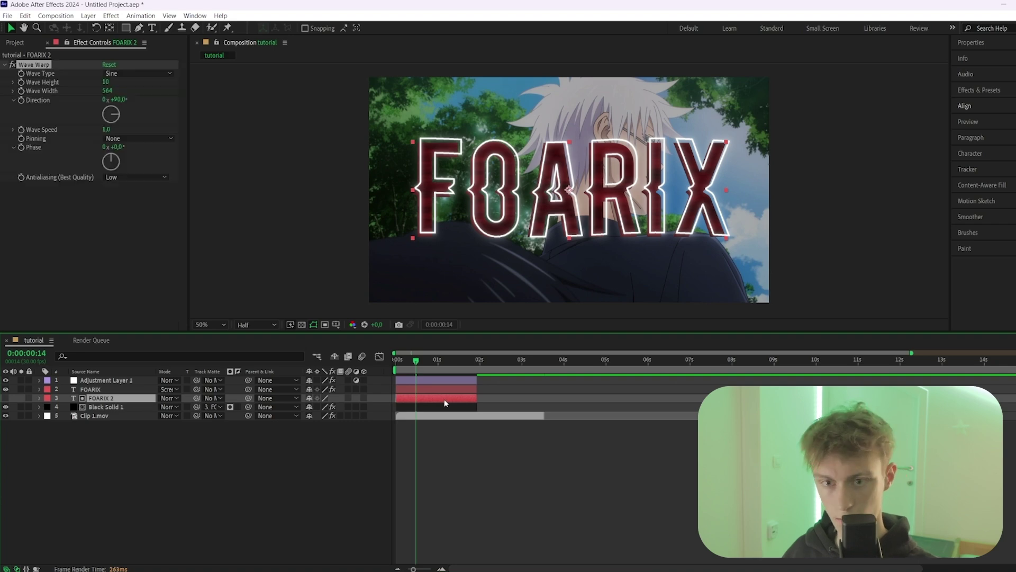
{"action": "key", "text": "Home"}
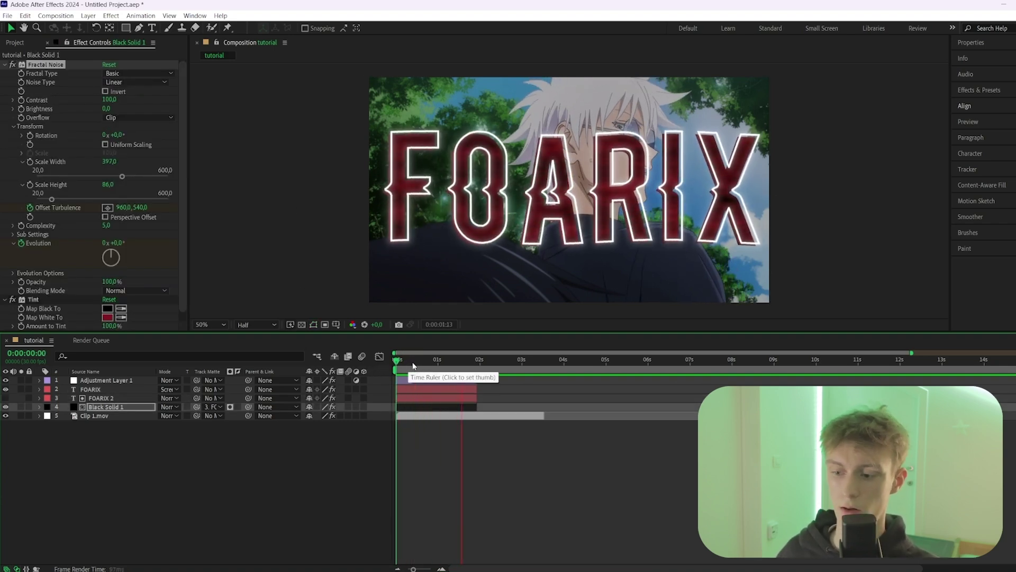
{"action": "left_click_drag", "start_coordinate": [416, 360], "coordinate": [442, 361]}
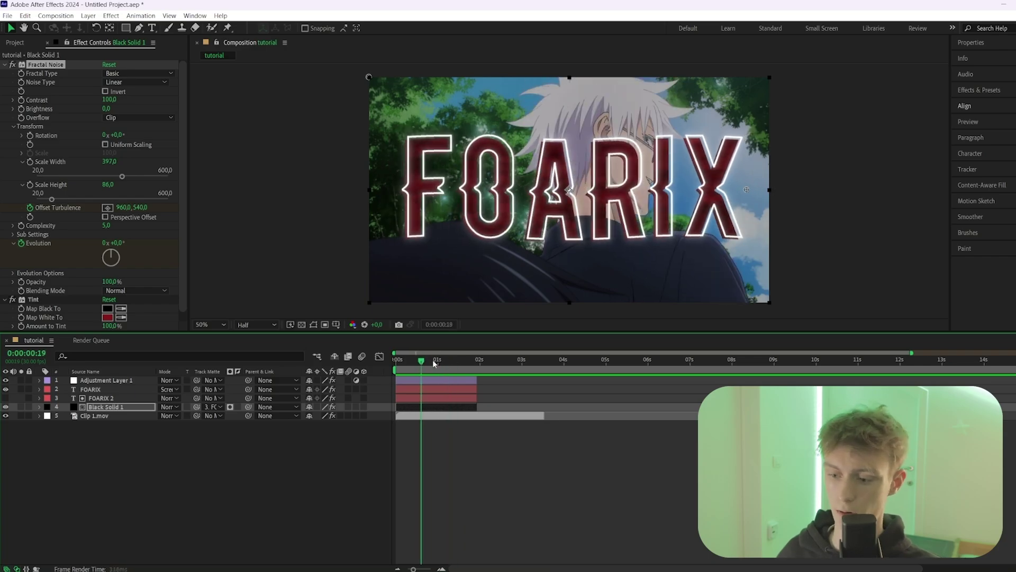